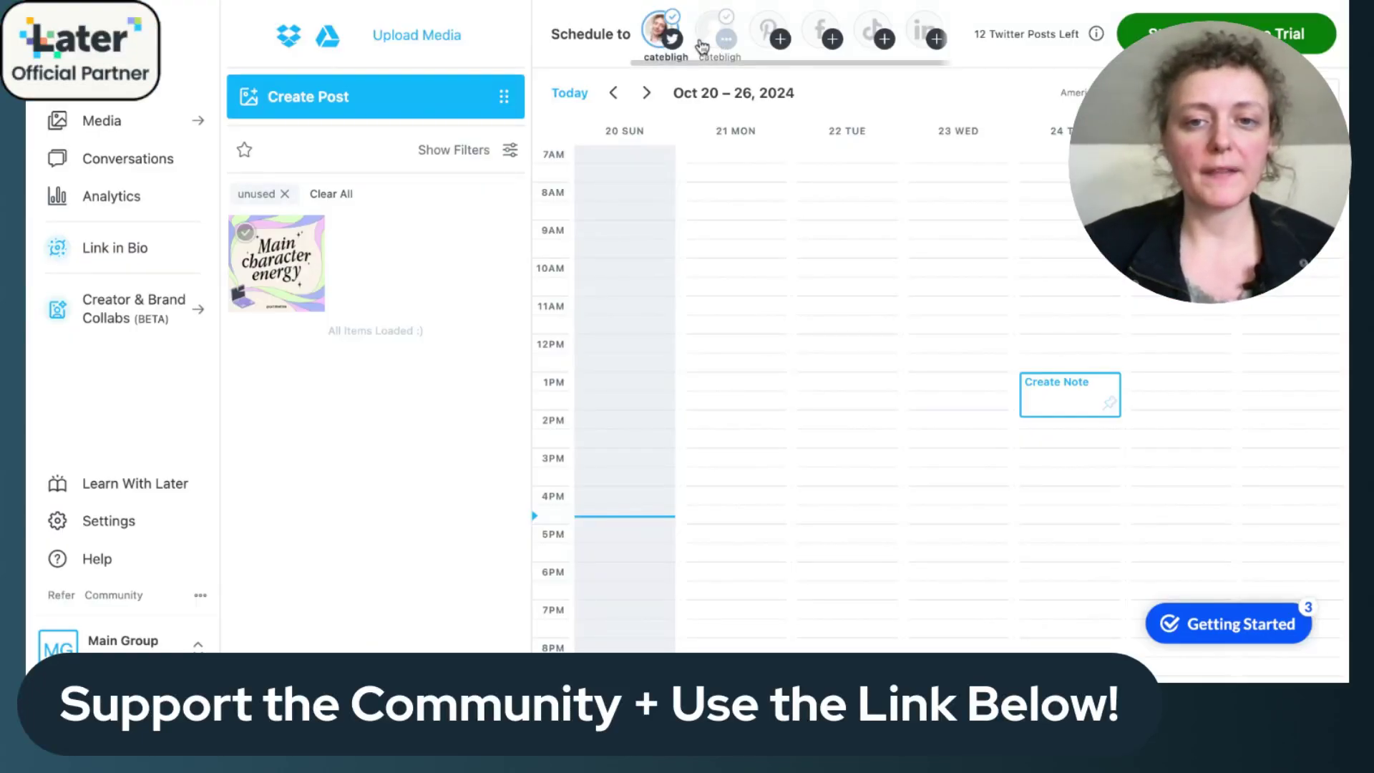
pyautogui.moveTo(724, 47)
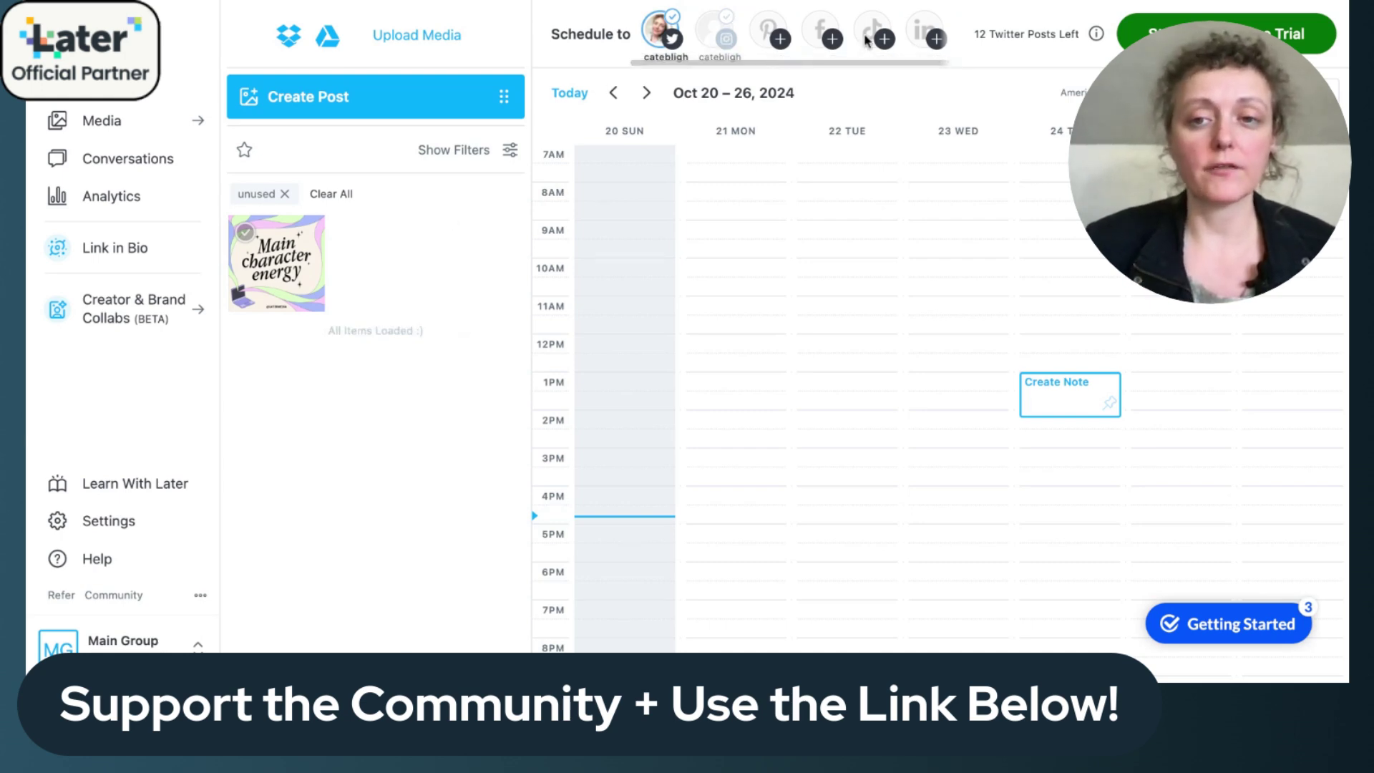
pyautogui.hscroll(2, 787, 47)
pyautogui.hscroll(2, 790, 43)
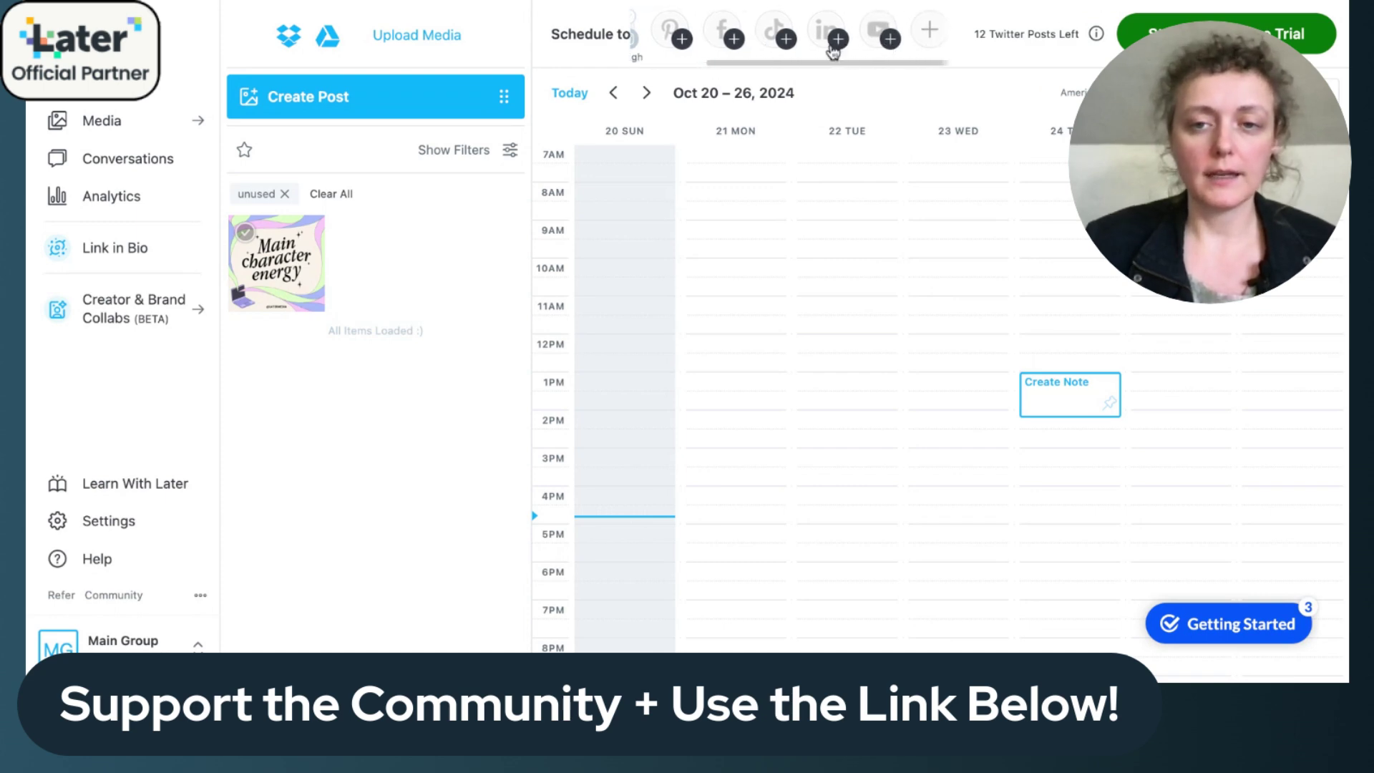
pyautogui.hscroll(-1, 766, 51)
pyautogui.hscroll(-2, 757, 50)
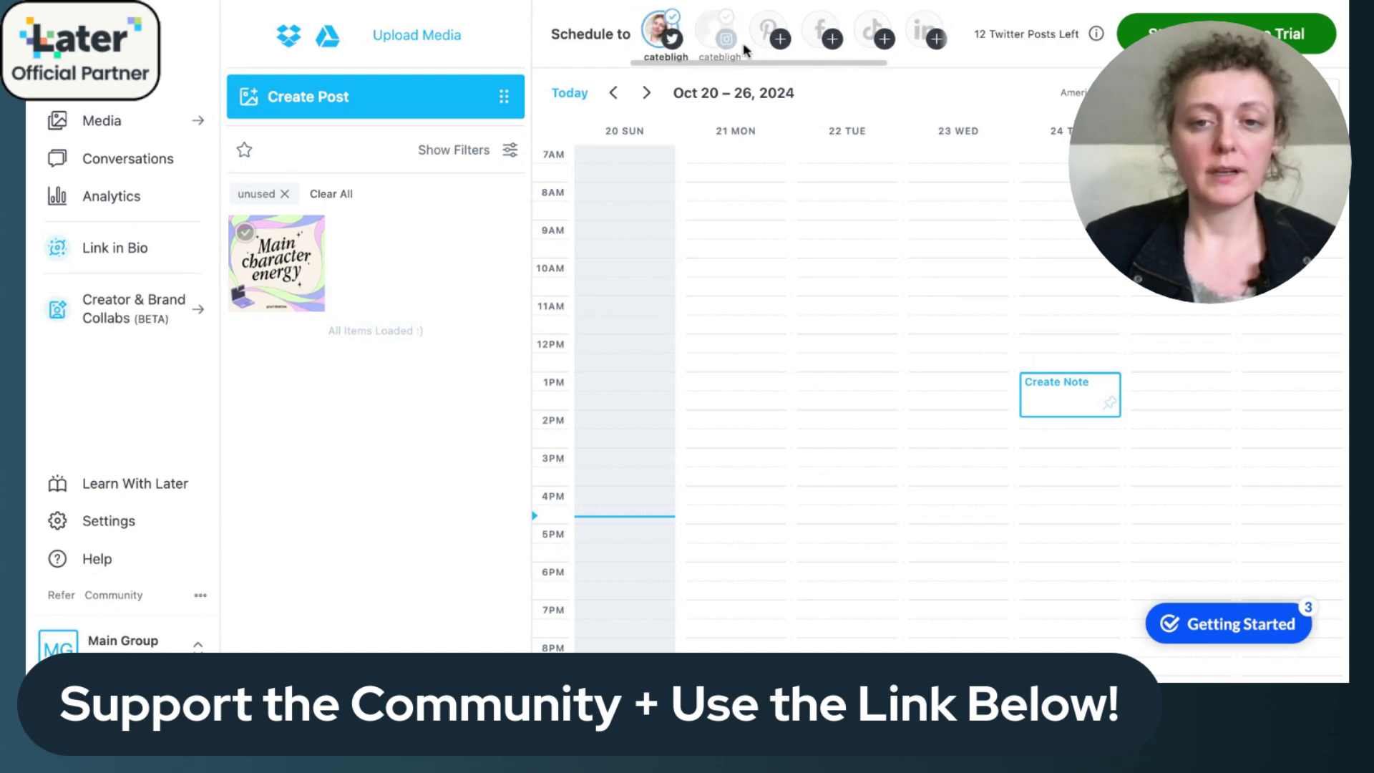
# - Create a new Twitter post, attach the Main character energy image from the library, and save it
pyautogui.click(398, 94)
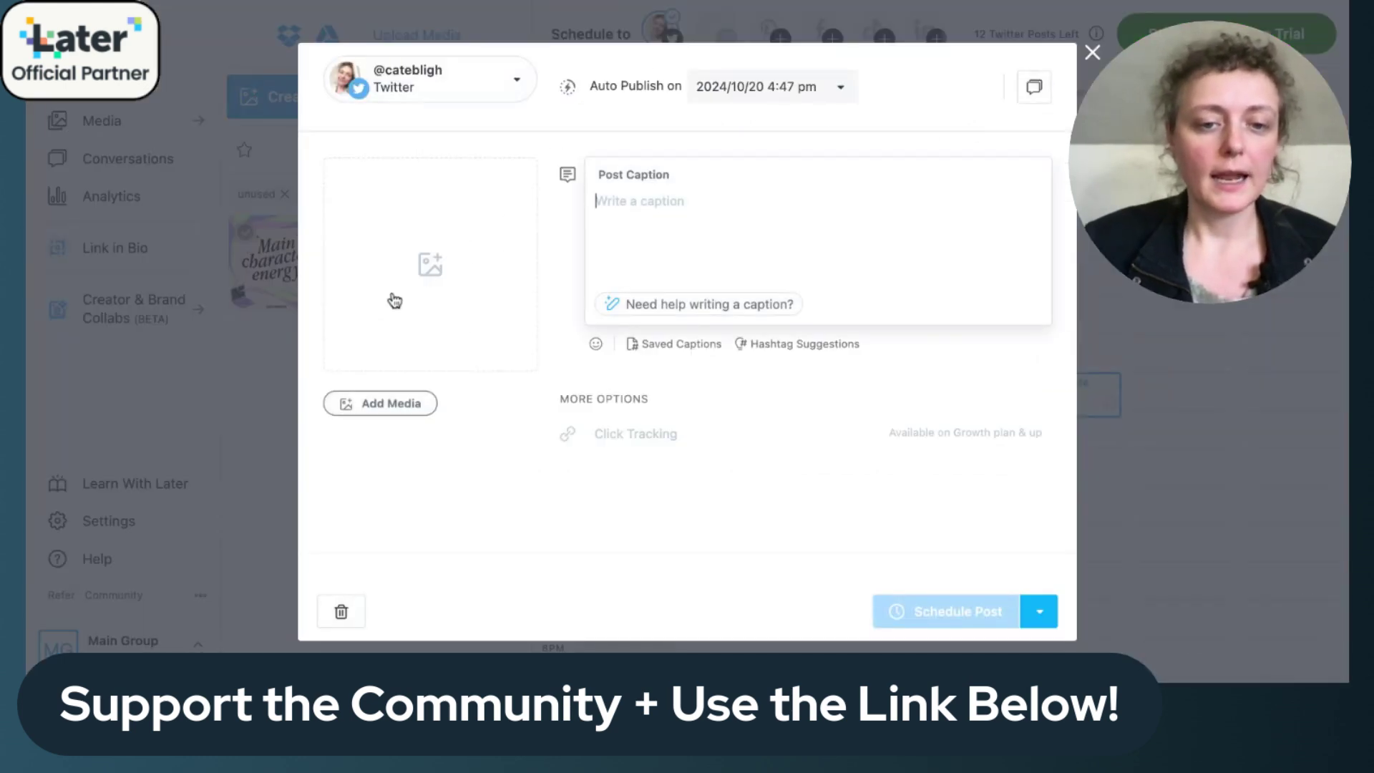
pyautogui.click(393, 416)
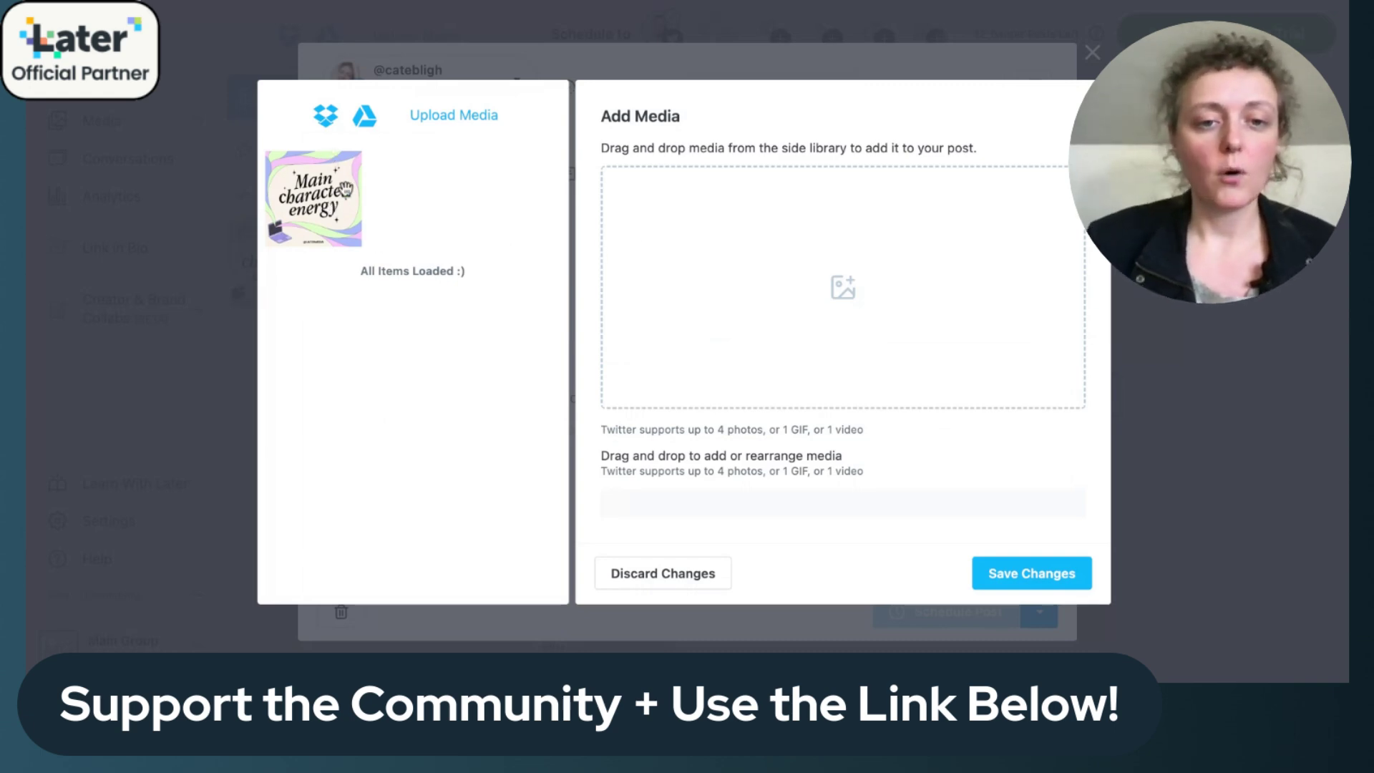
pyautogui.moveTo(307, 200); pyautogui.dragTo(843, 300)
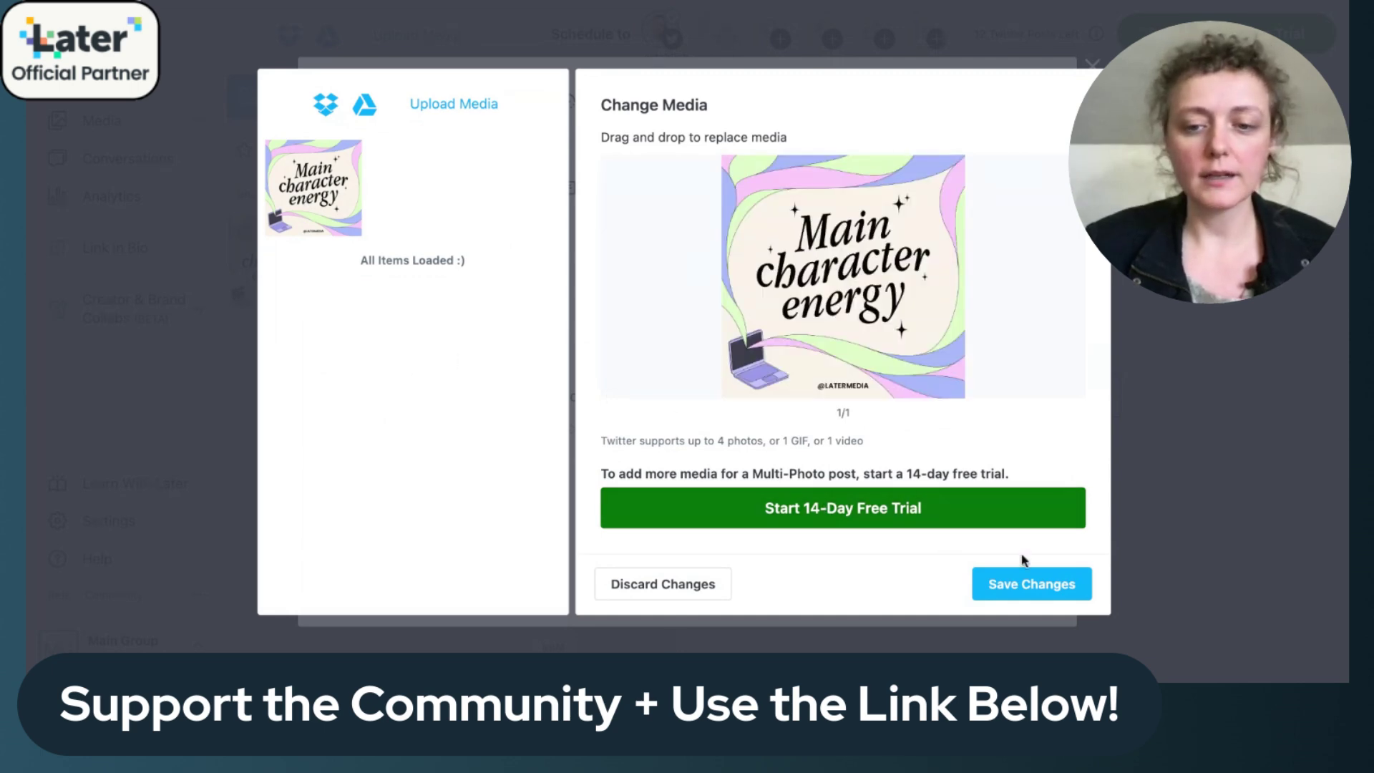
pyautogui.click(1031, 583)
pyautogui.click(630, 228)
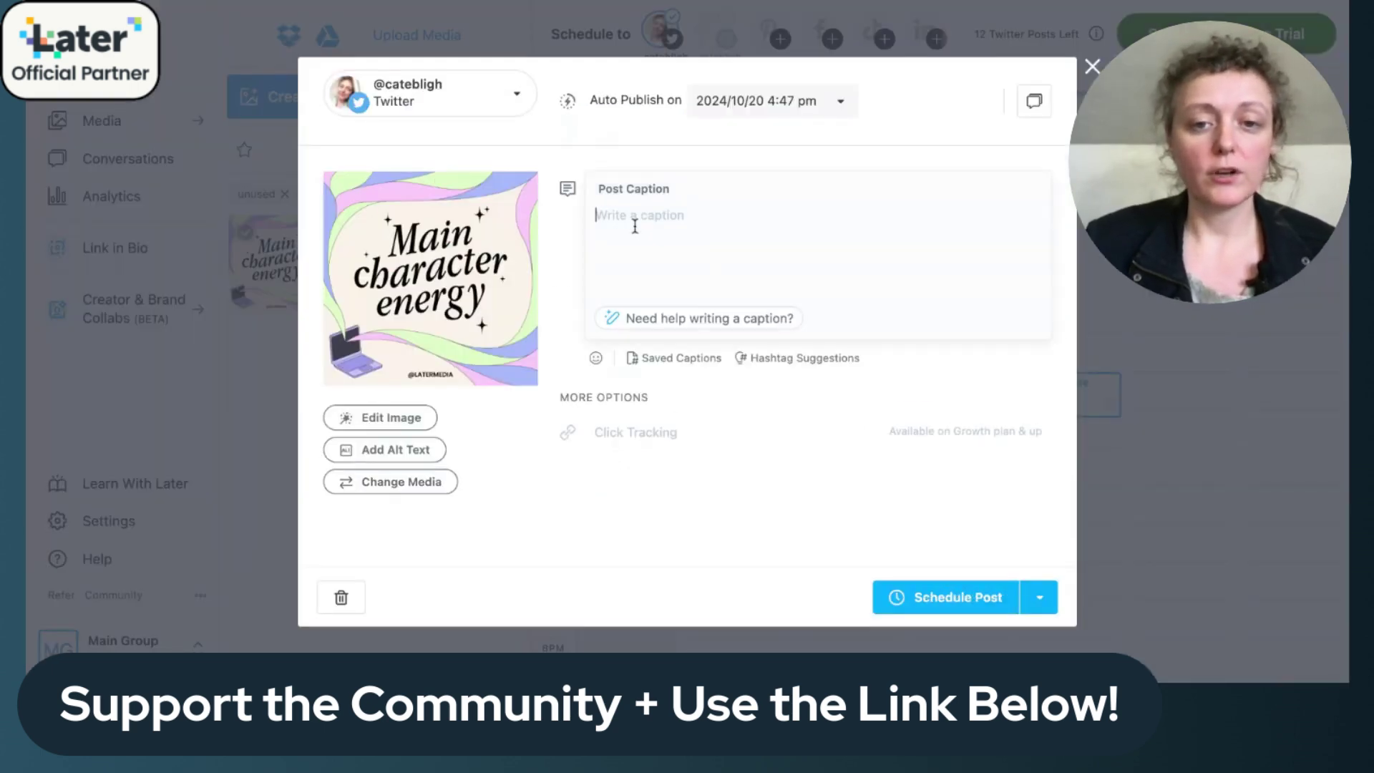
# - Glance at the AI caption helper, close it, and bring up the Saved Captions panel instead
pyautogui.click(695, 322)
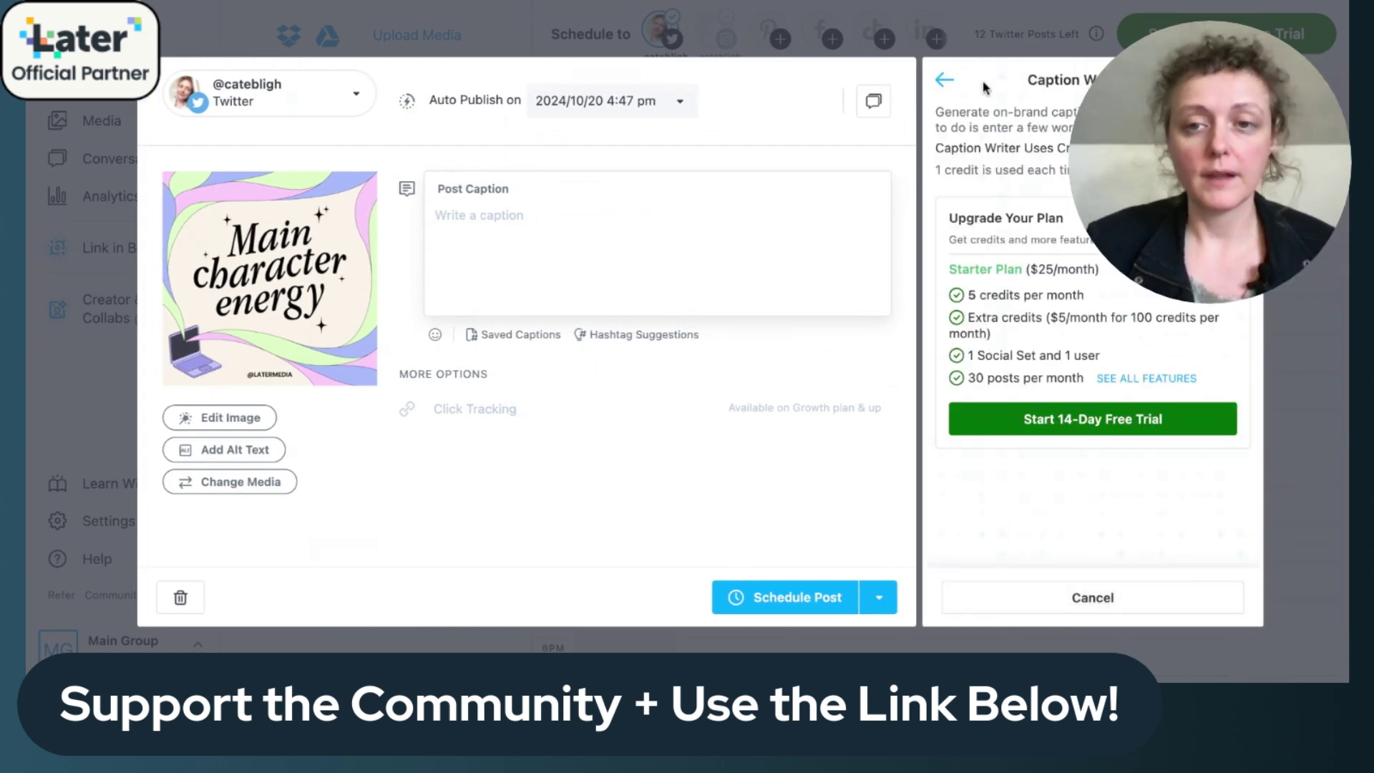
pyautogui.click(944, 82)
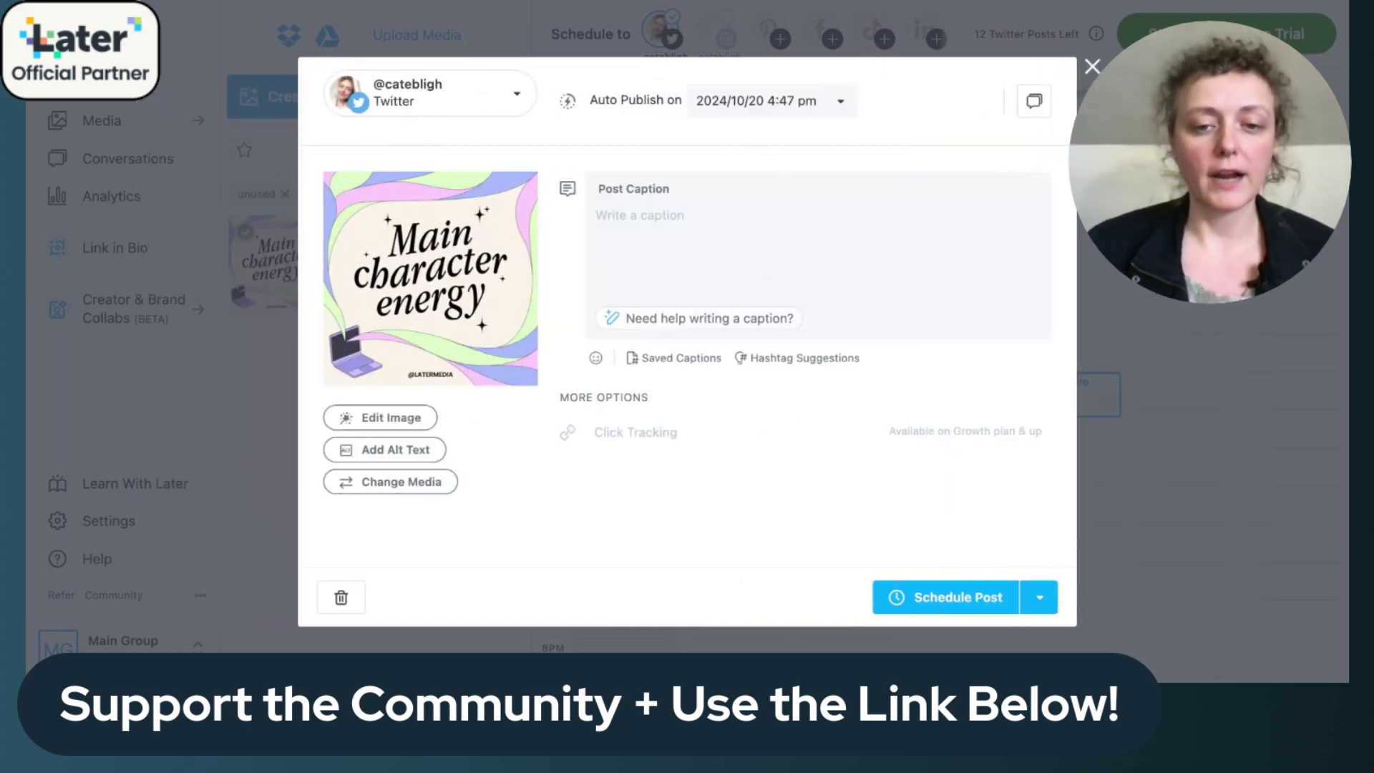
pyautogui.click(680, 361)
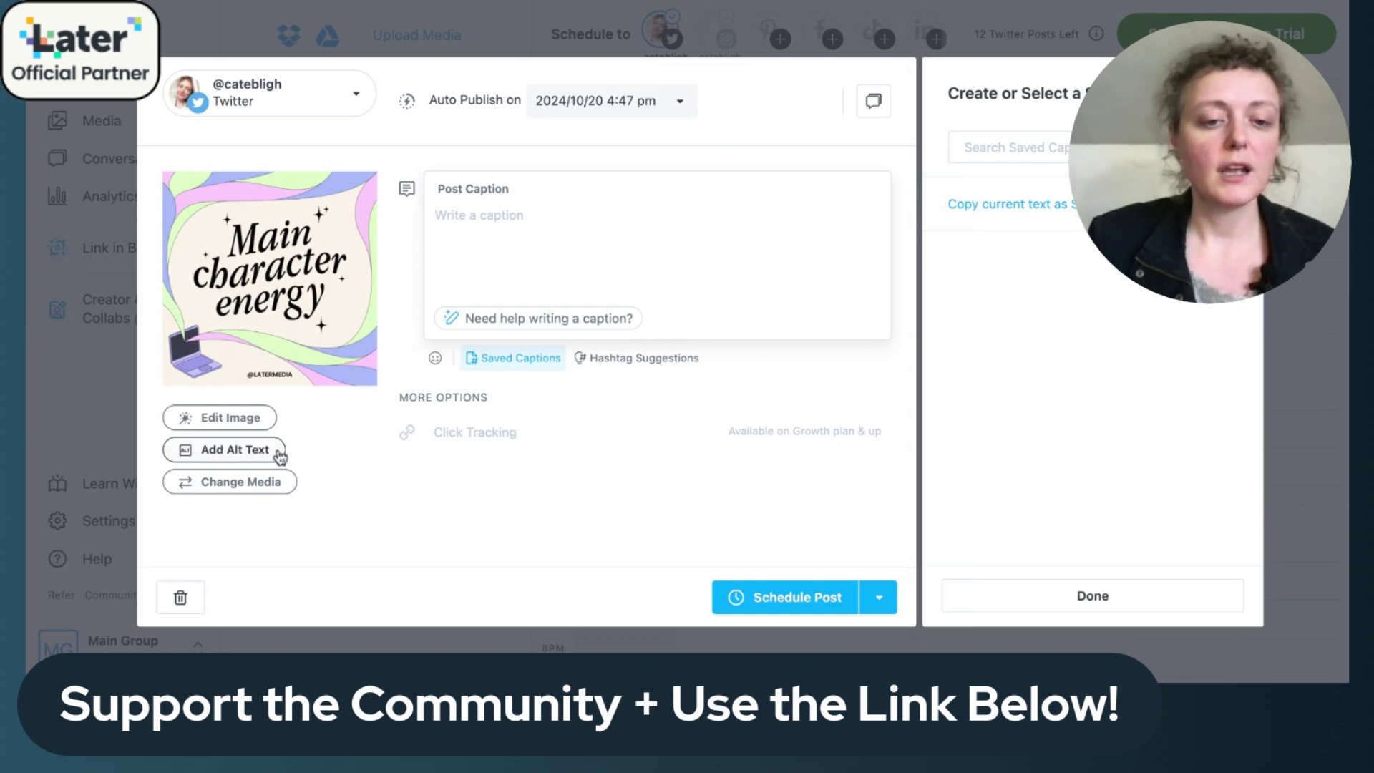
pyautogui.moveTo(453, 421)
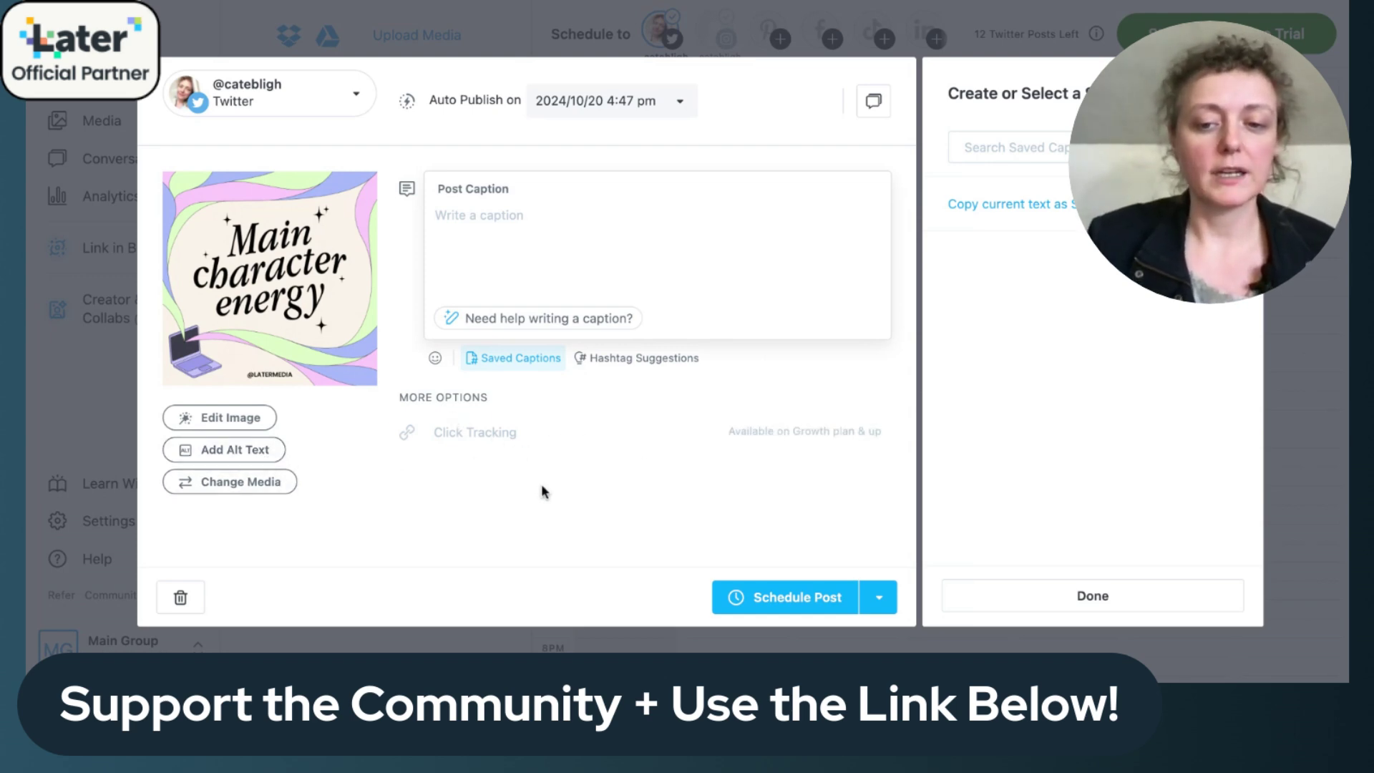
# - Leave the publish date unchanged, add the Instagram profile alongside Twitter, and create posts for 2 profiles
pyautogui.click(570, 266)
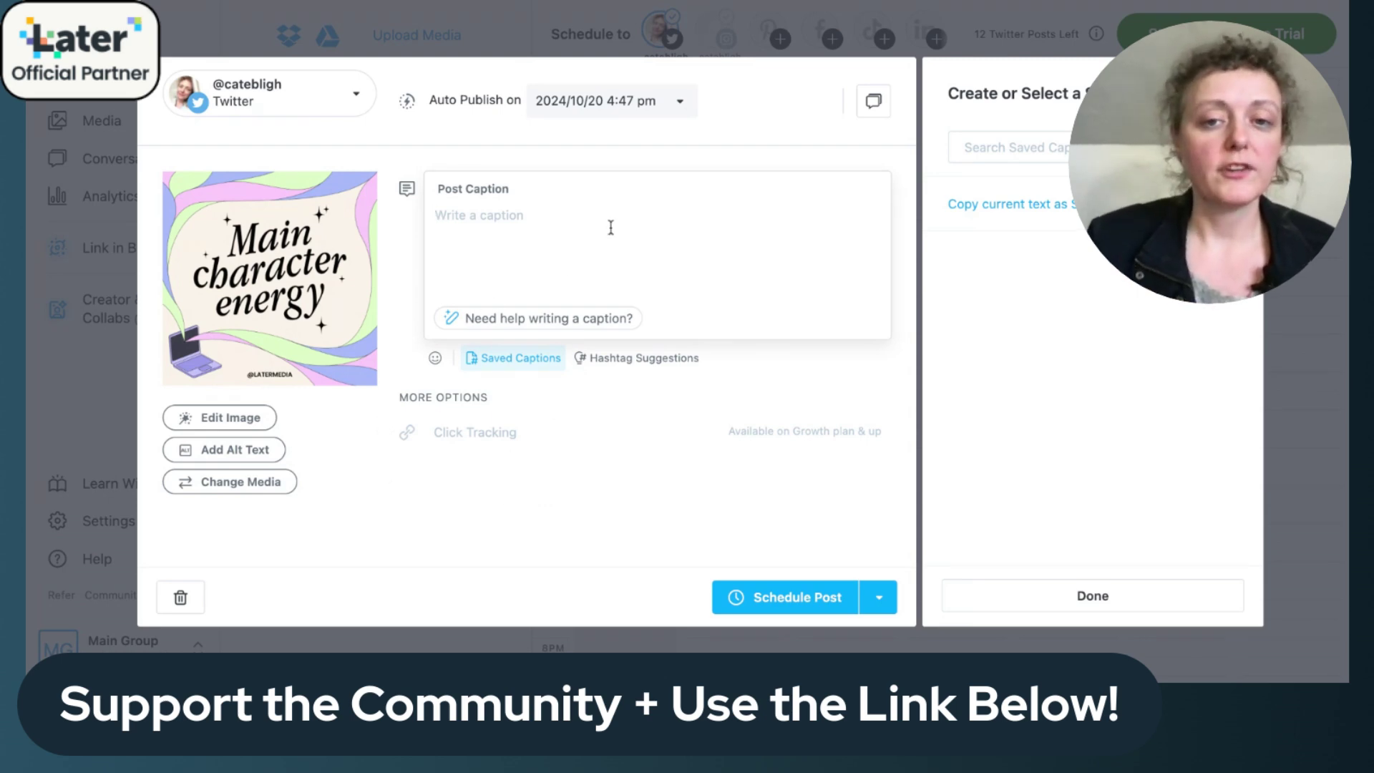
pyautogui.click(682, 106)
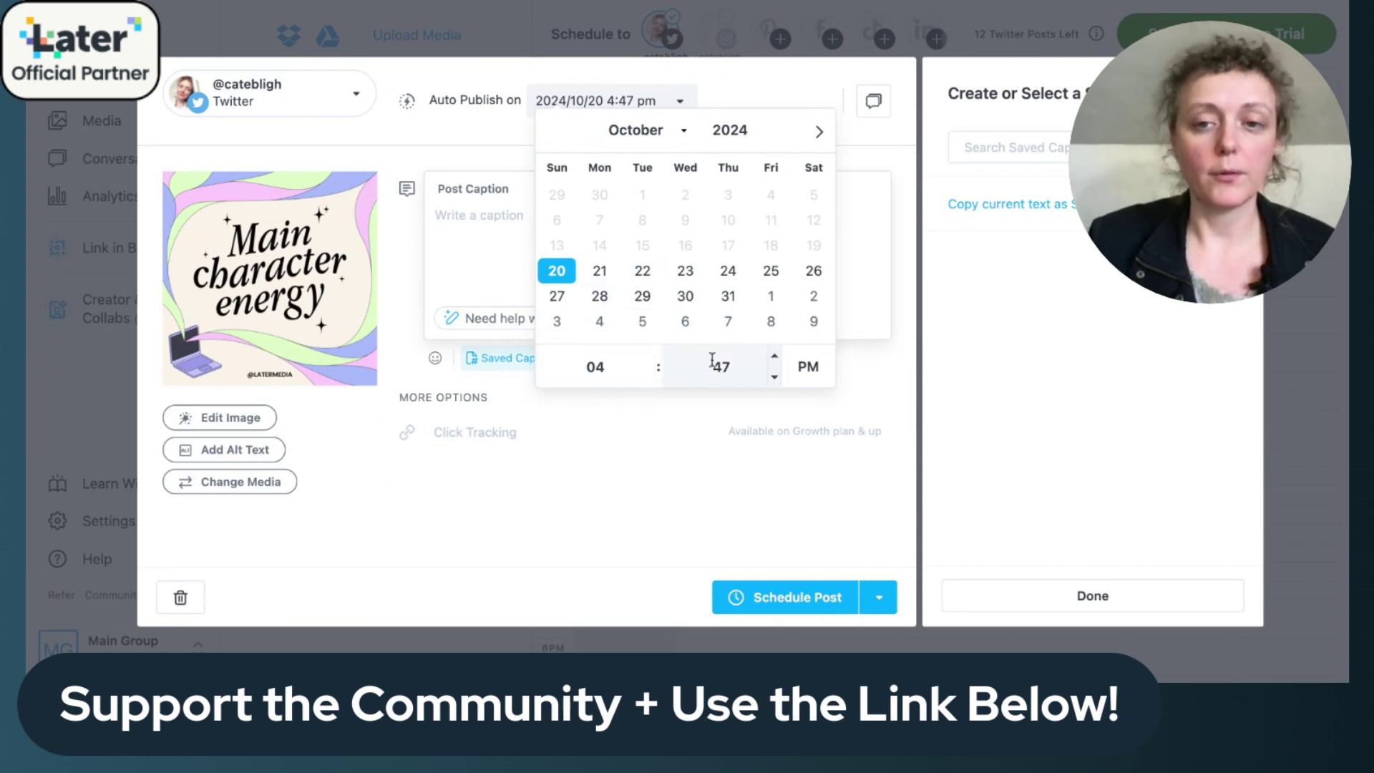
pyautogui.click(811, 83)
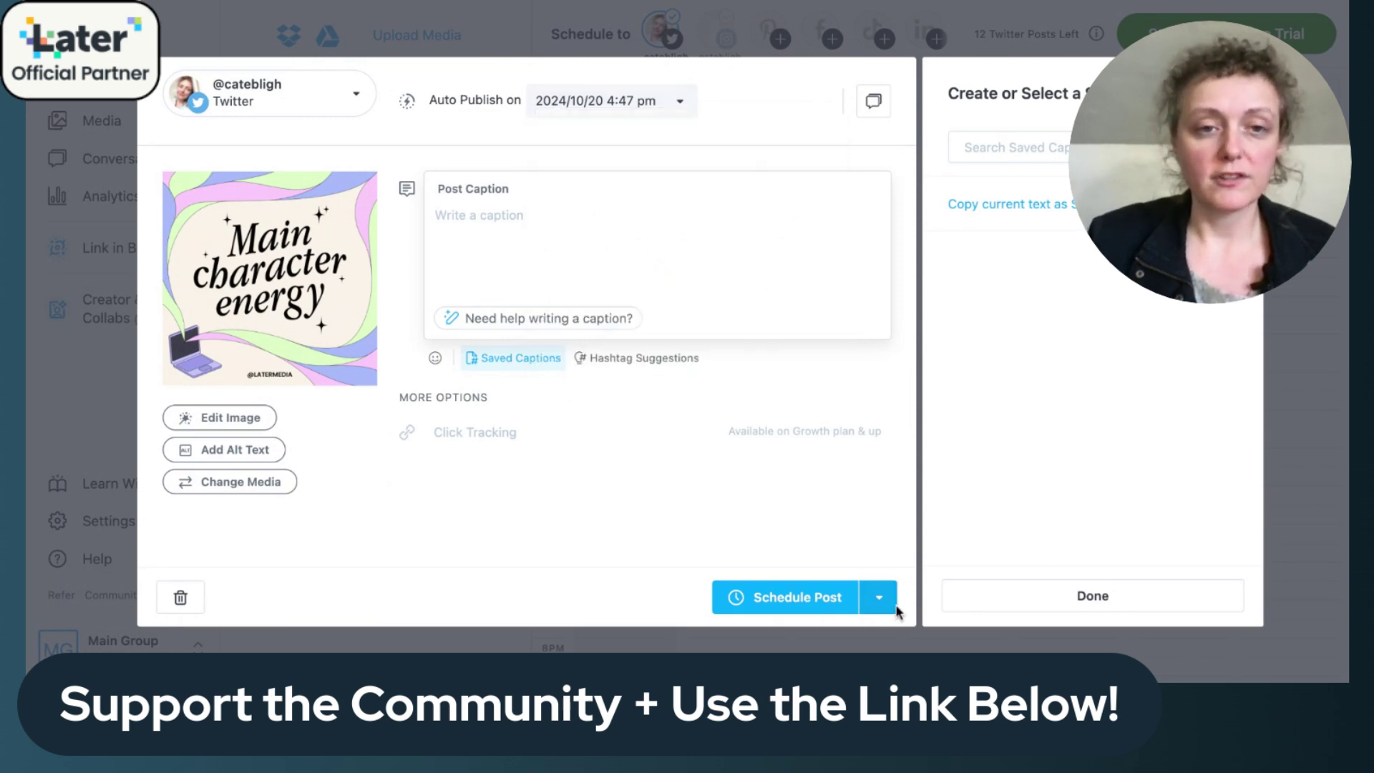
pyautogui.click(370, 100)
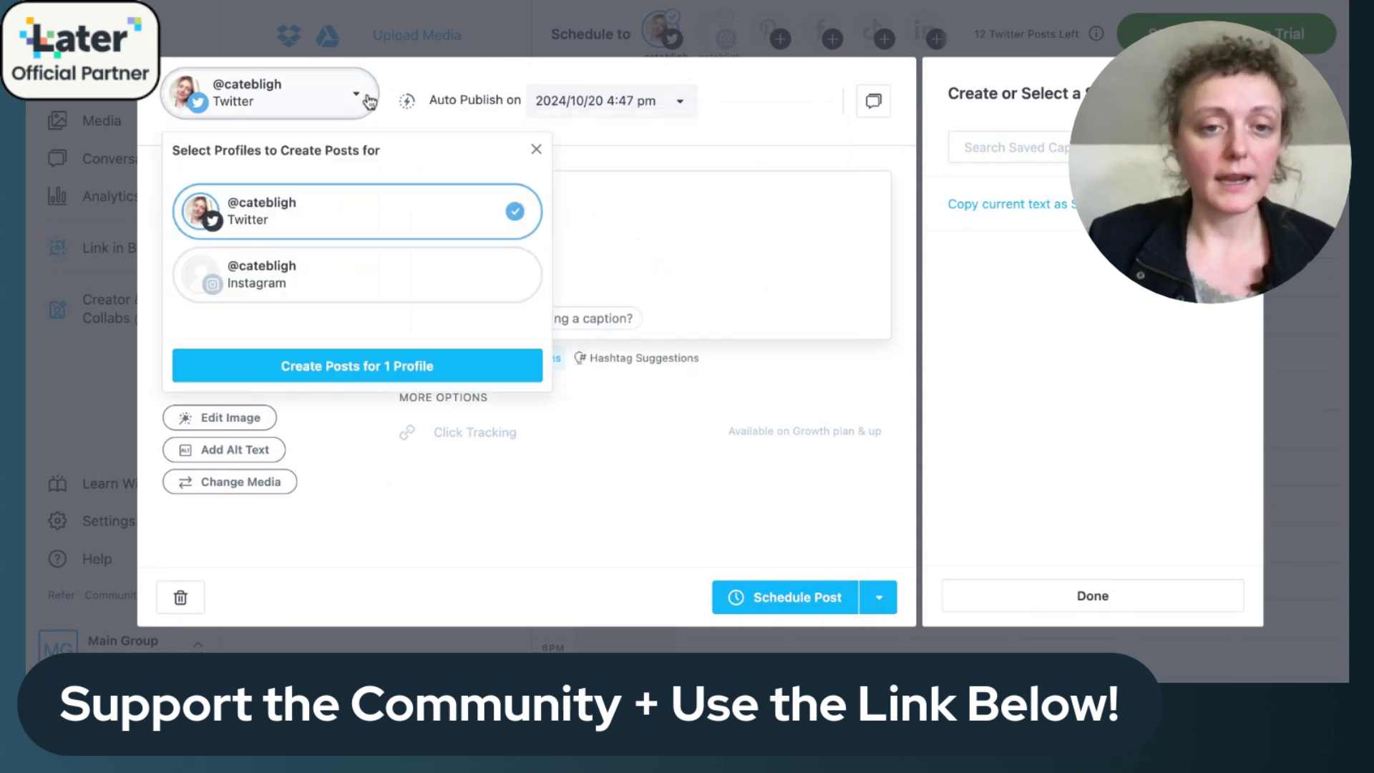
pyautogui.click(395, 272)
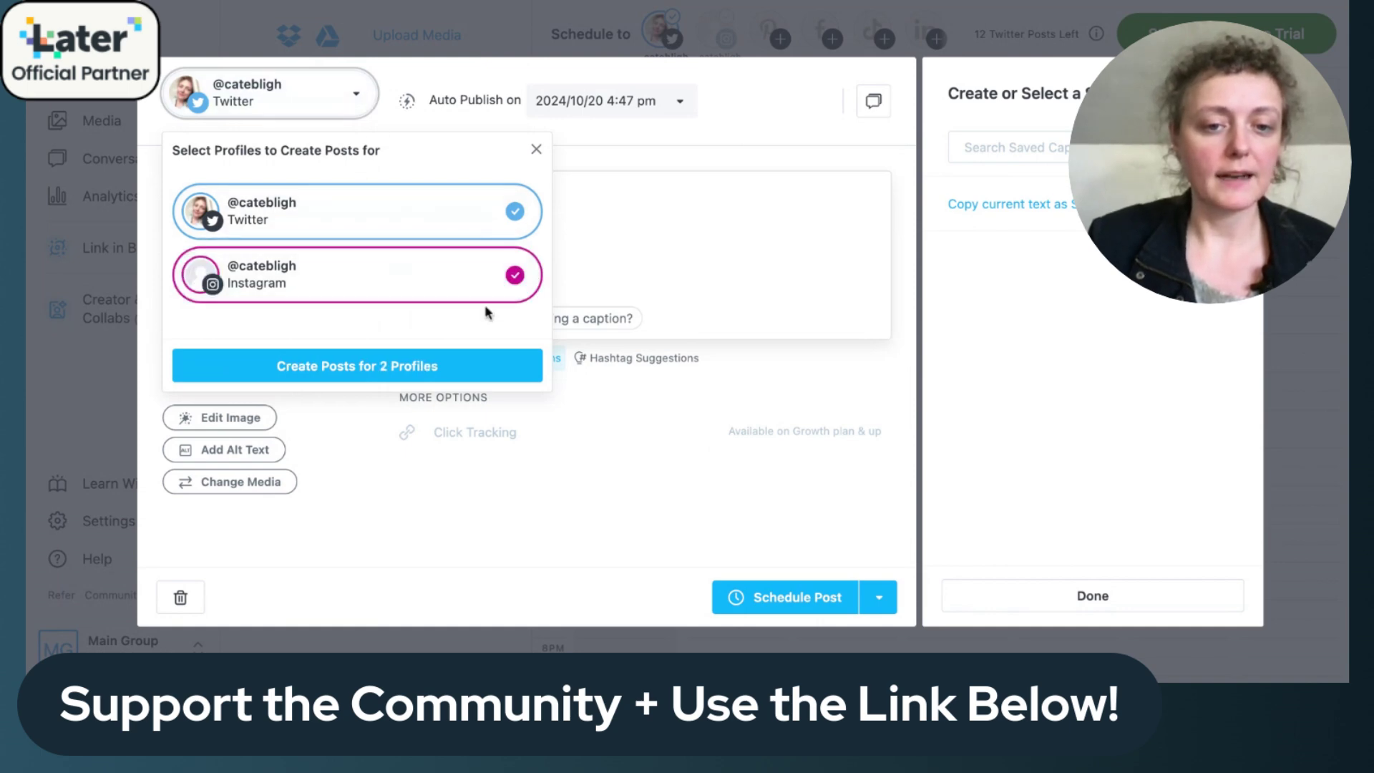
pyautogui.click(370, 376)
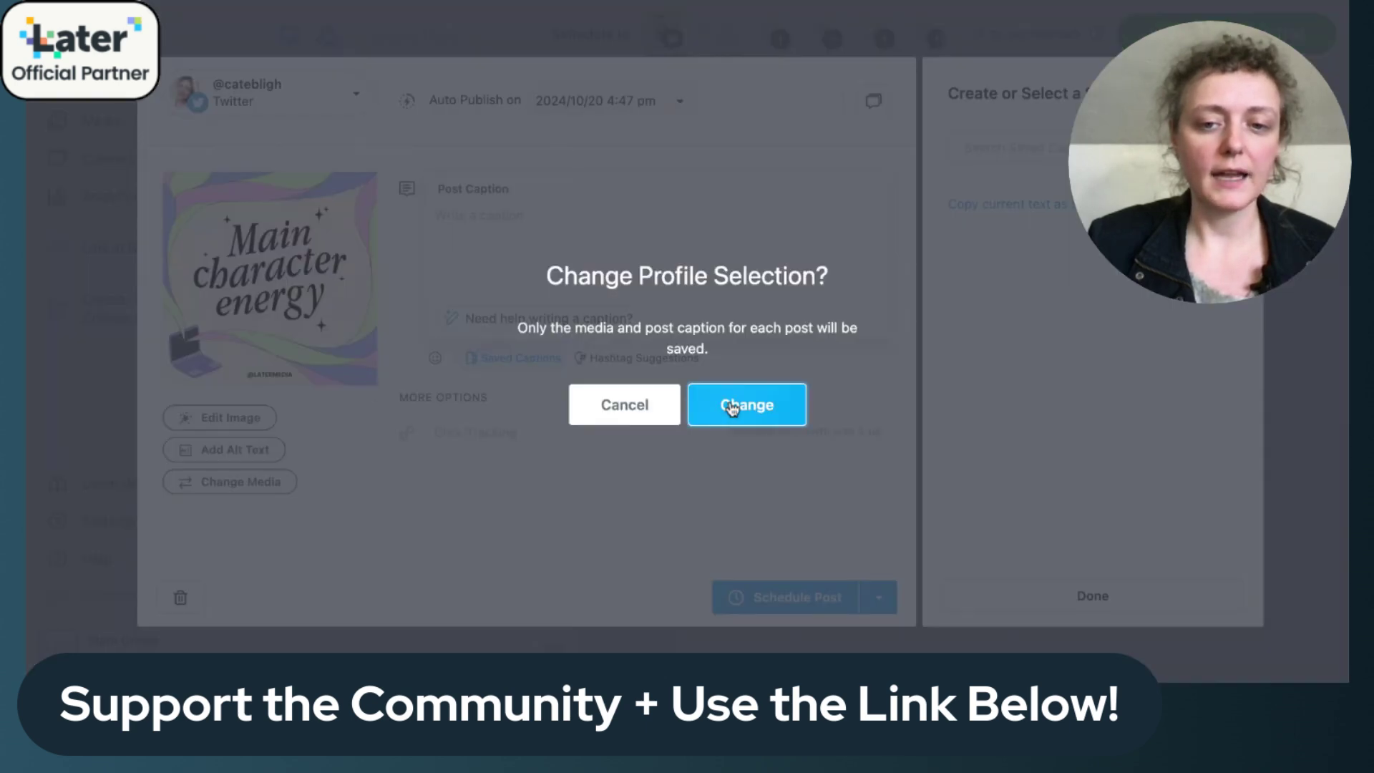
# - Confirm the profile change, keep both Twitter and Instagram selected, and continue to Customize 2 Posts
pyautogui.press('Return')
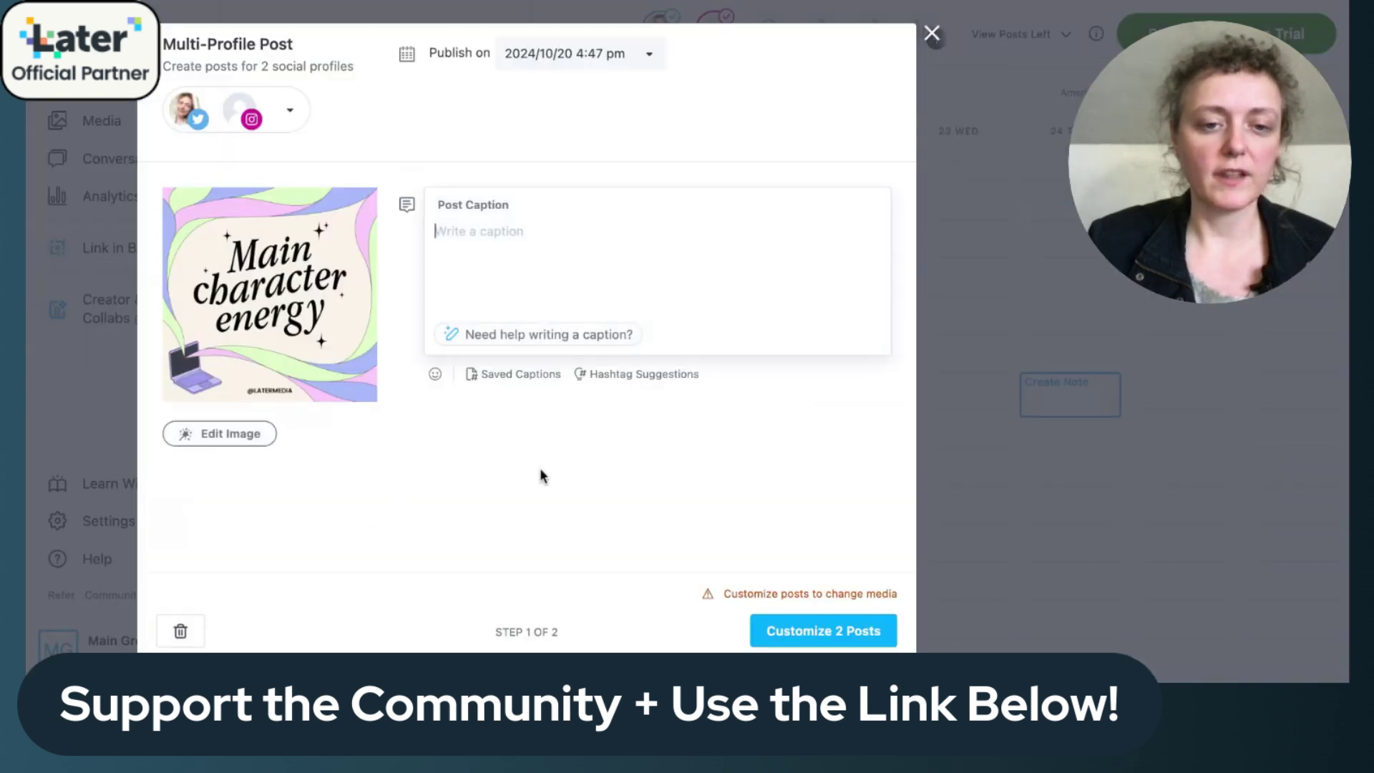
pyautogui.click(256, 112)
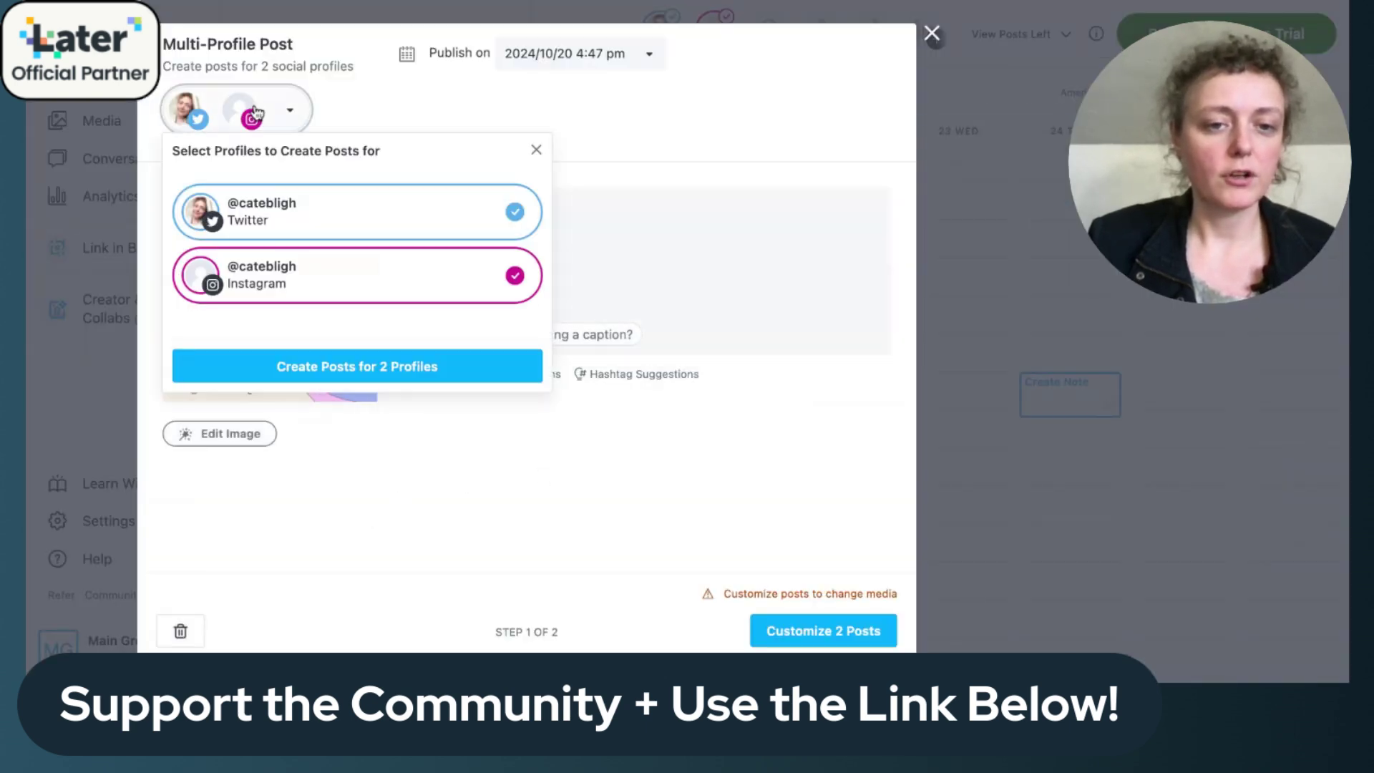
pyautogui.click(497, 466)
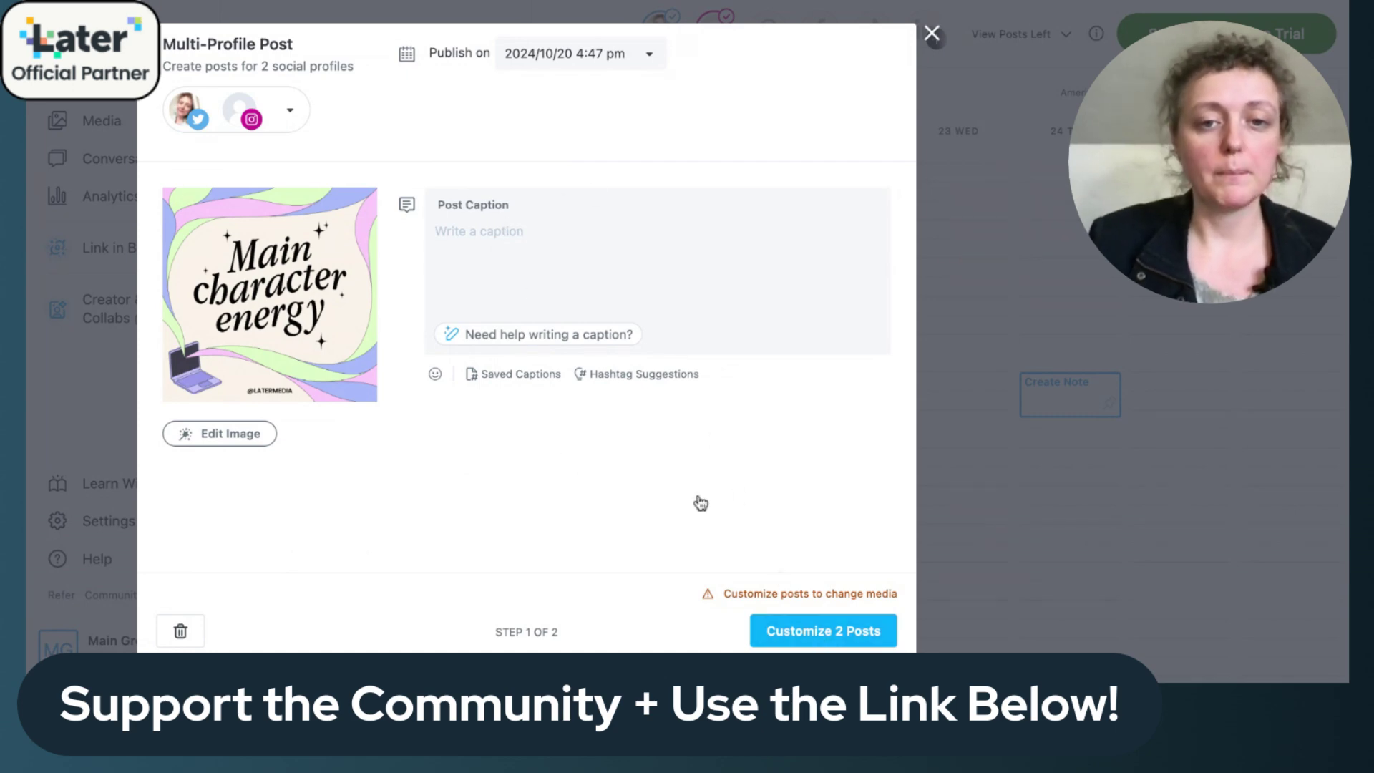
pyautogui.click(828, 625)
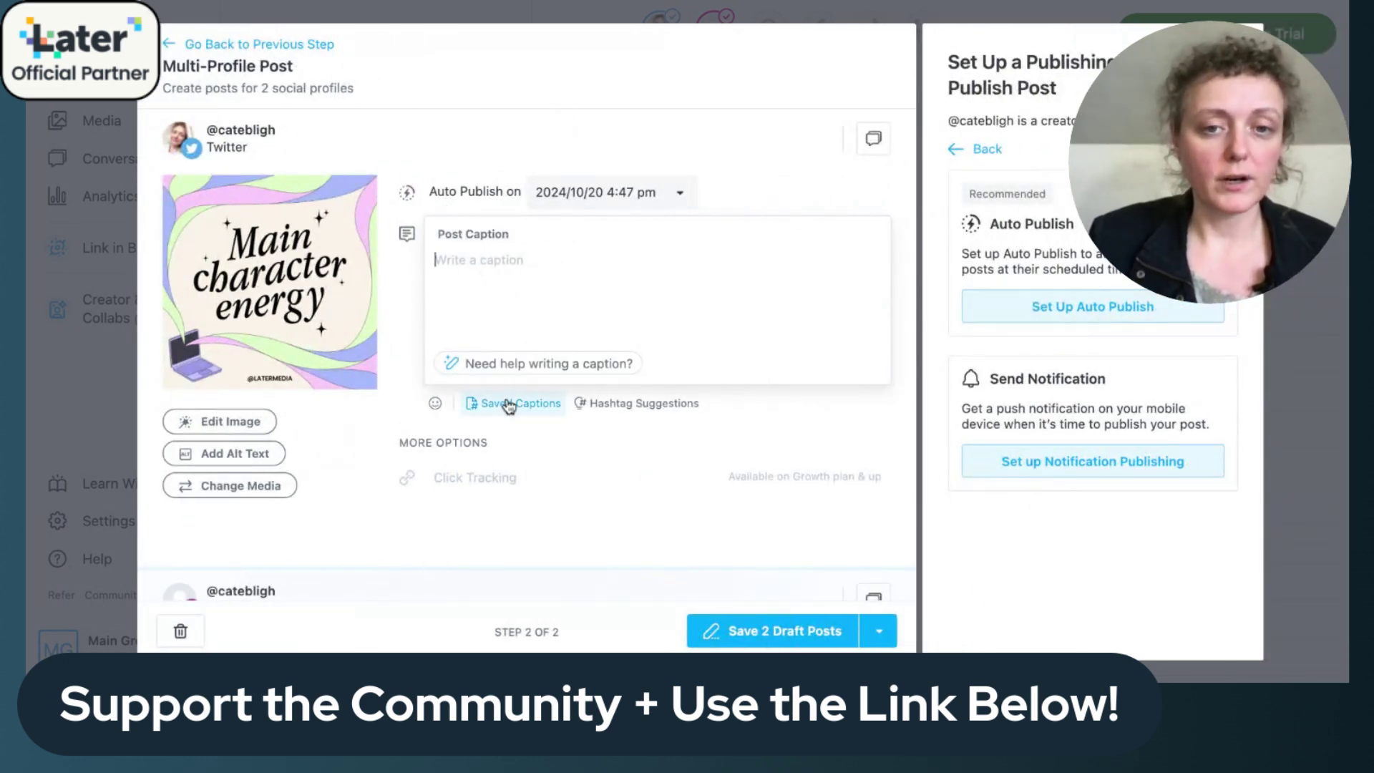
# - Review the post editors and check the Instagram post's publish date calendar without changing it
pyautogui.scroll(-5, 509, 406)
pyautogui.scroll(2, 508, 406)
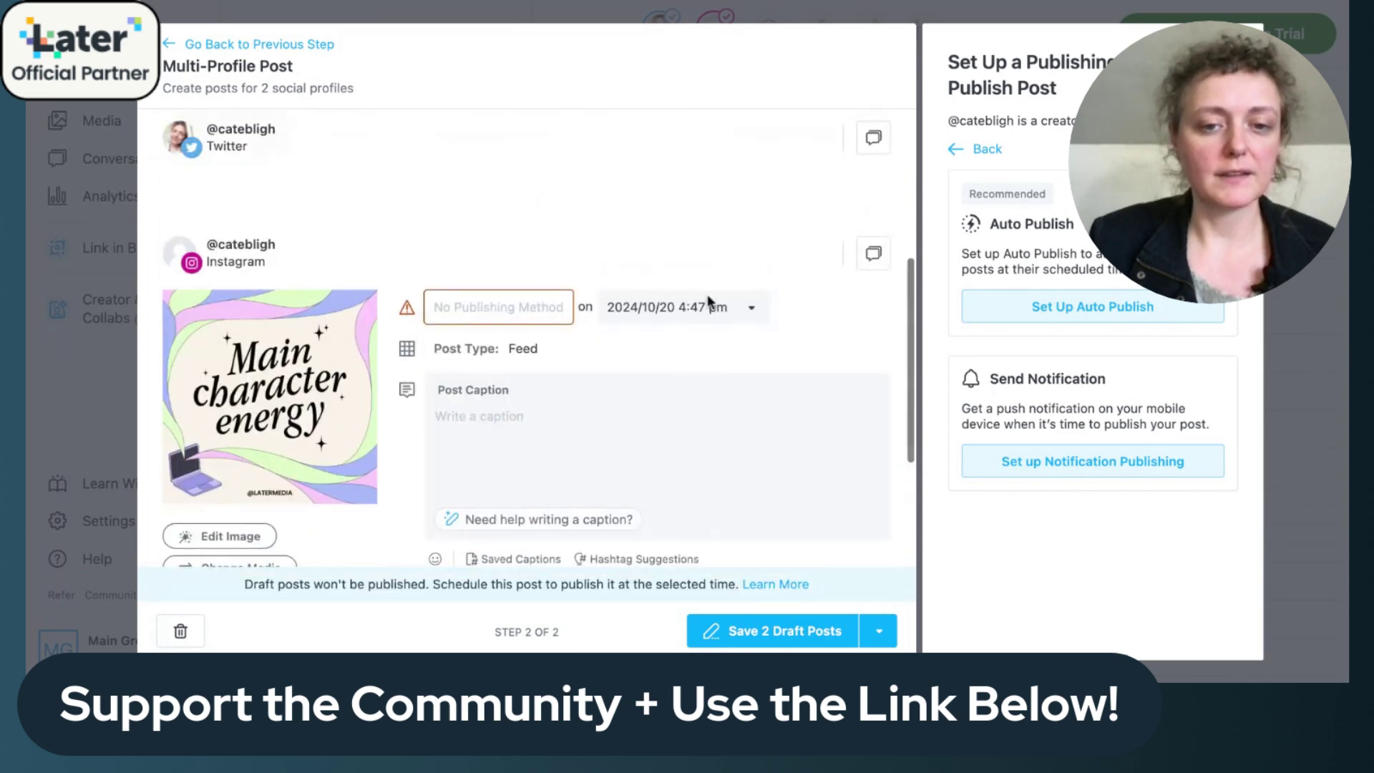
pyautogui.scroll(-1, 639, 356)
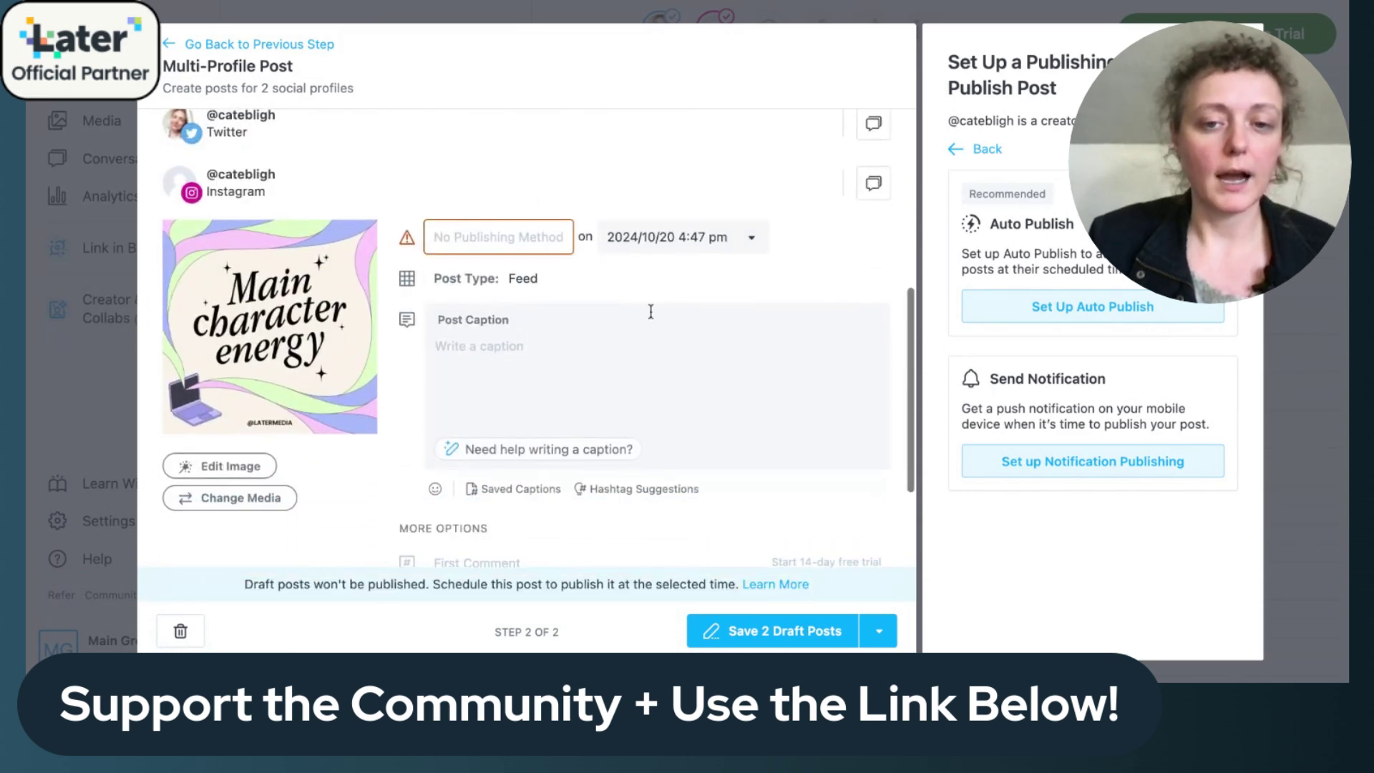
pyautogui.click(681, 237)
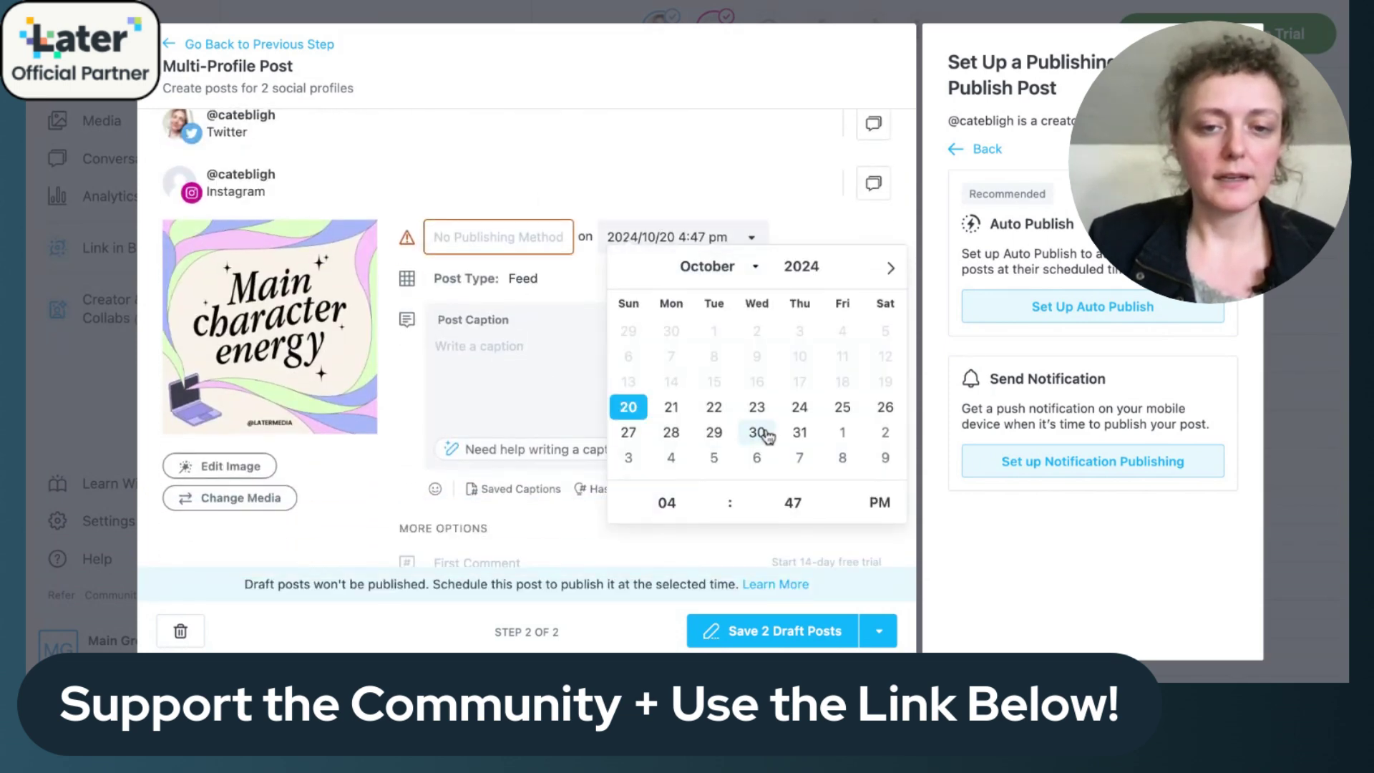
pyautogui.click(780, 206)
# - Look through the rest of both editors, then discard the whole multi-profile post
pyautogui.scroll(-4, 780, 197)
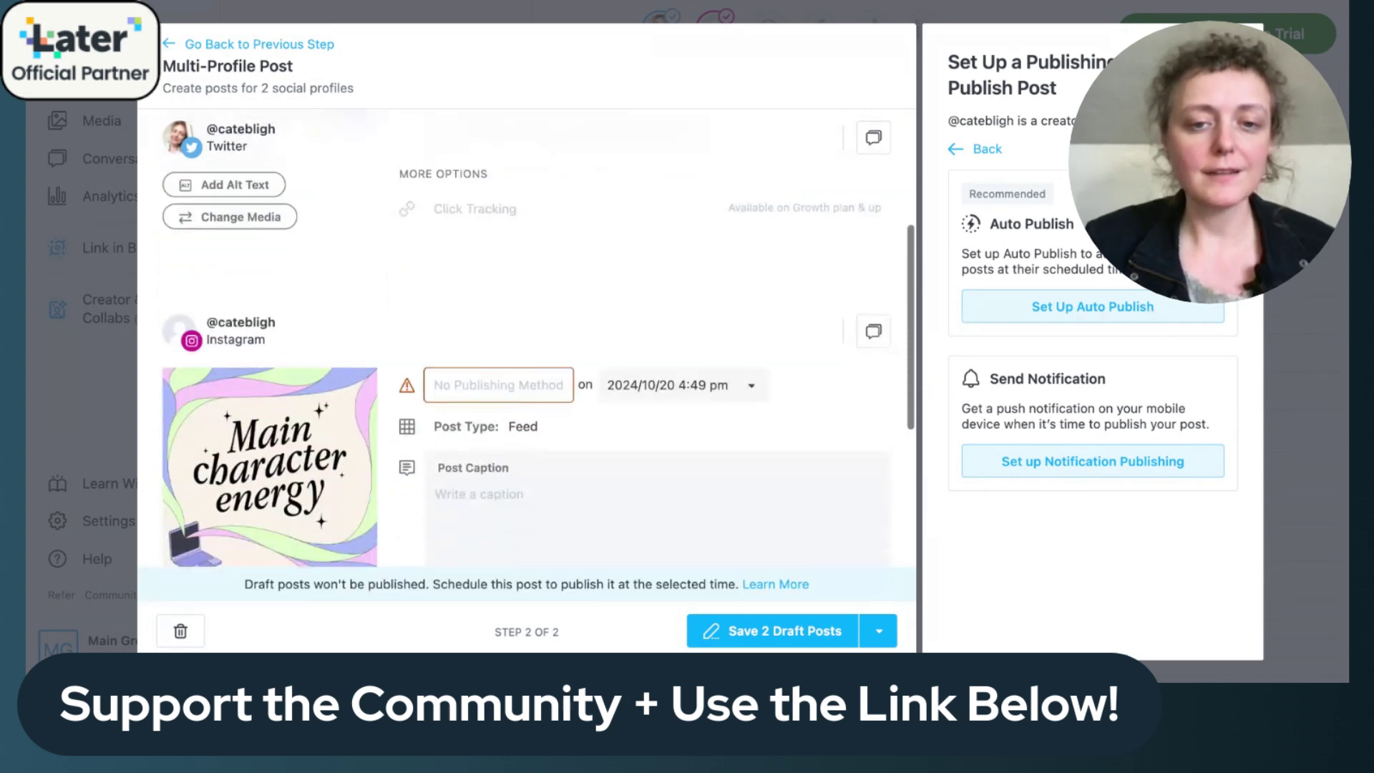
pyautogui.scroll(-4, 707, 275)
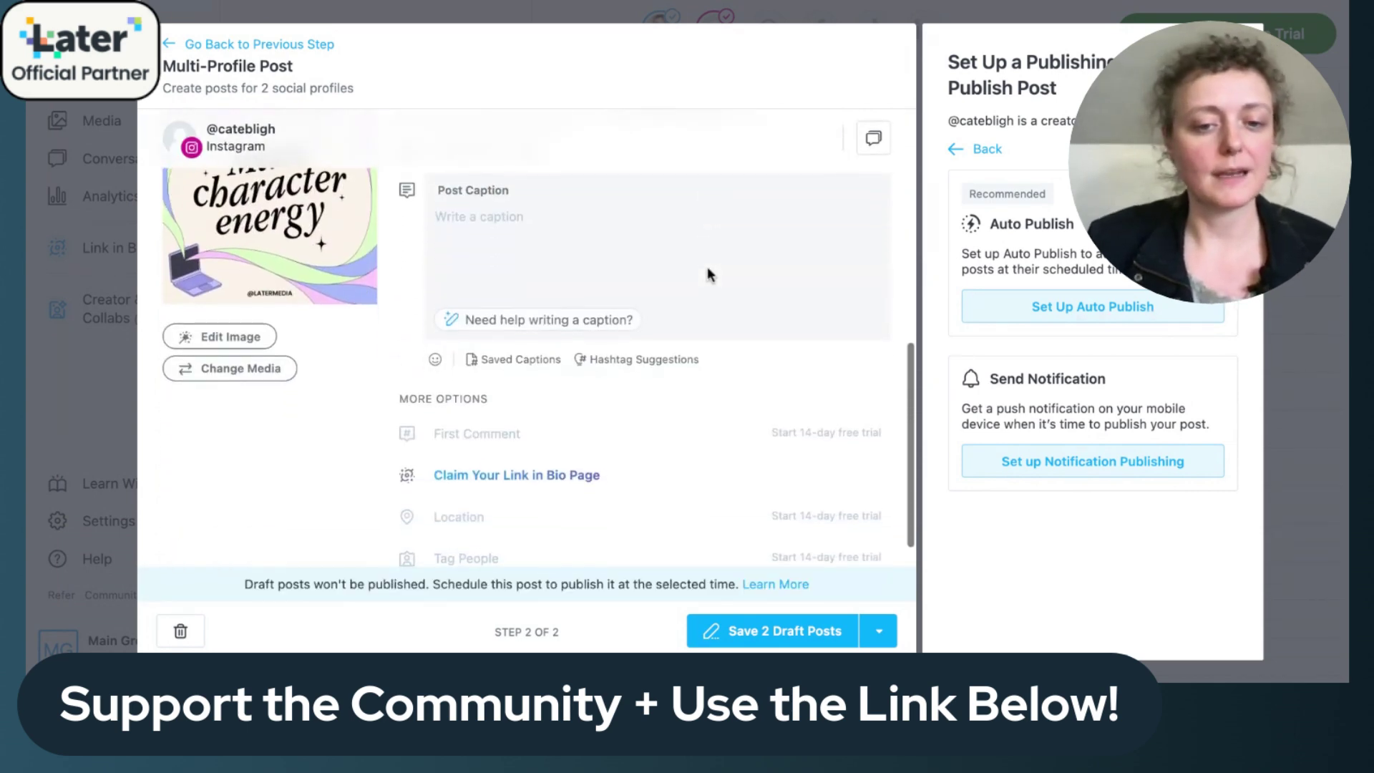
pyautogui.scroll(3, 662, 267)
pyautogui.scroll(-4, 663, 267)
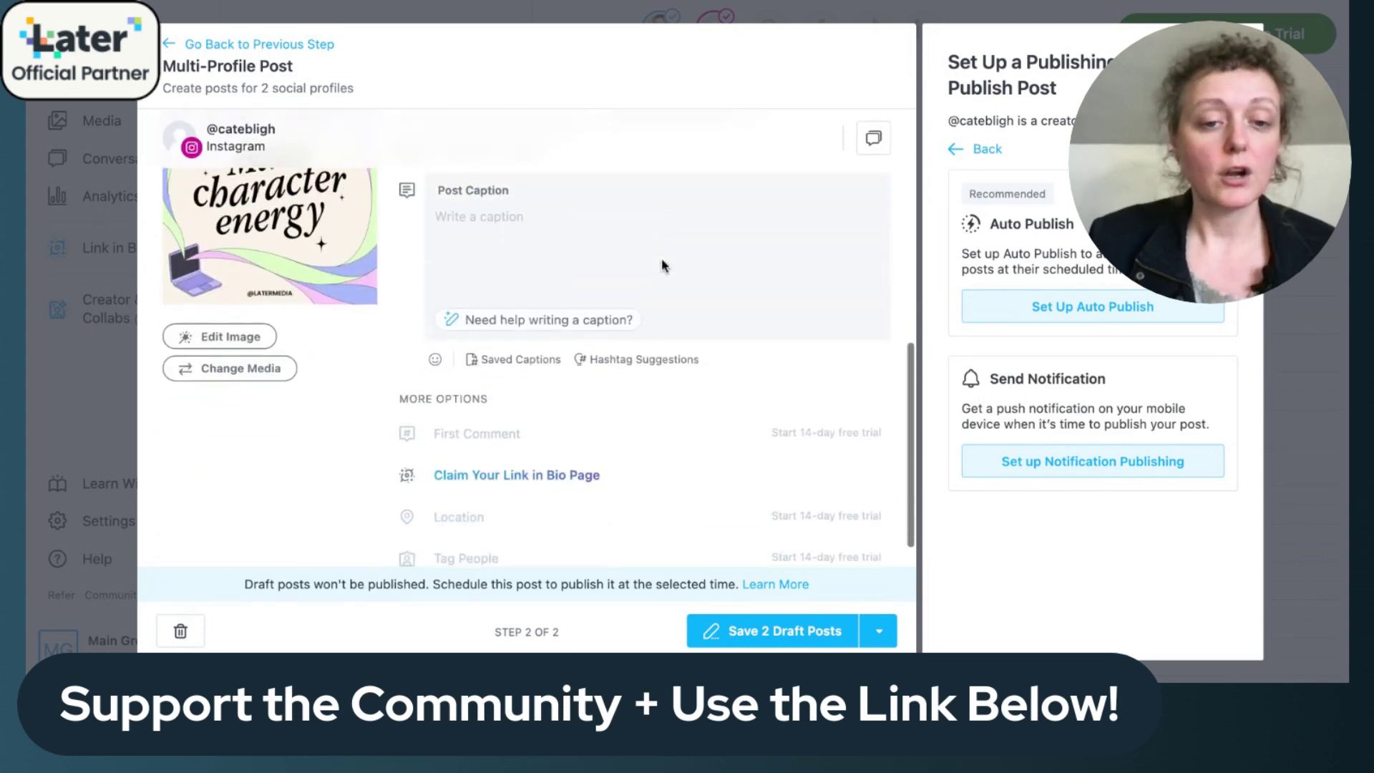
pyautogui.scroll(-1, 299, 405)
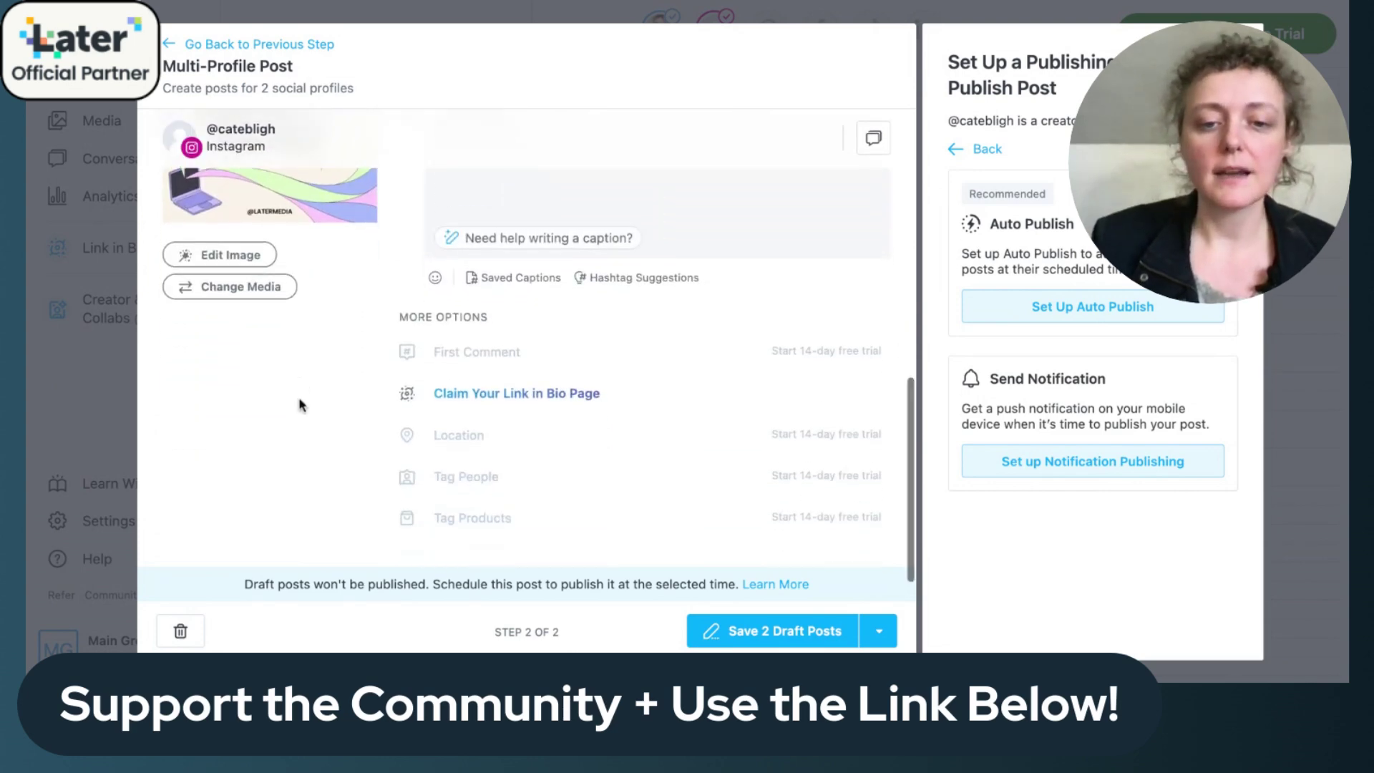
pyautogui.scroll(3, 299, 406)
pyautogui.scroll(6, 526, 336)
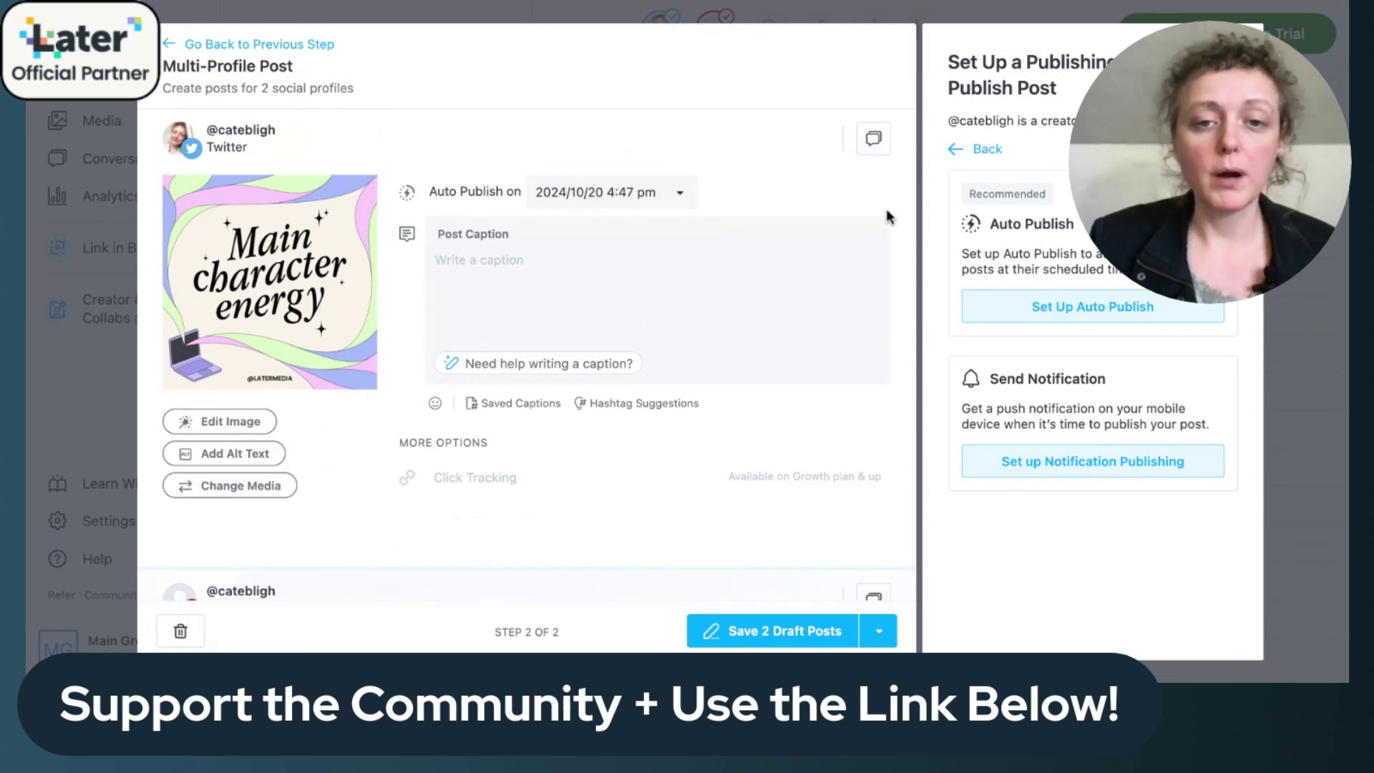
pyautogui.scroll(-4, 891, 516)
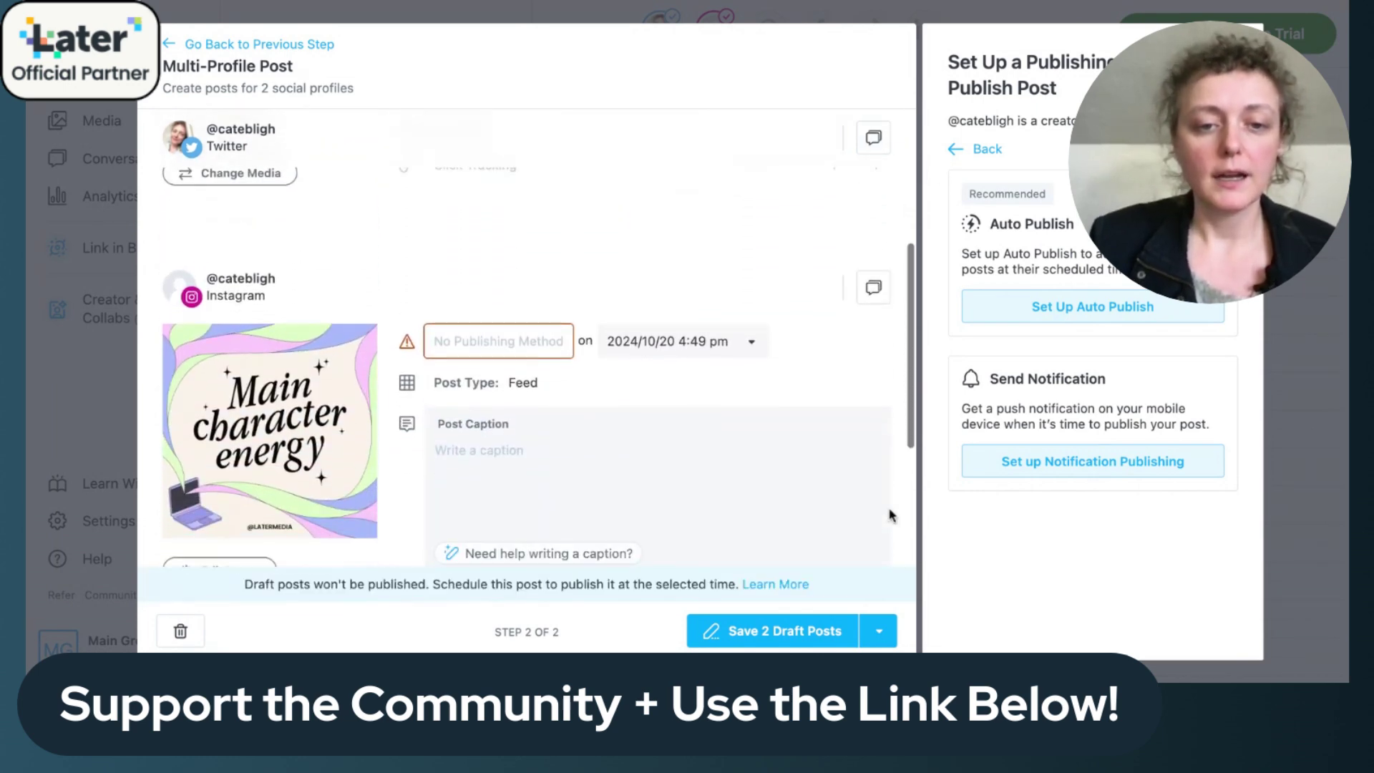
pyautogui.scroll(-1, 891, 515)
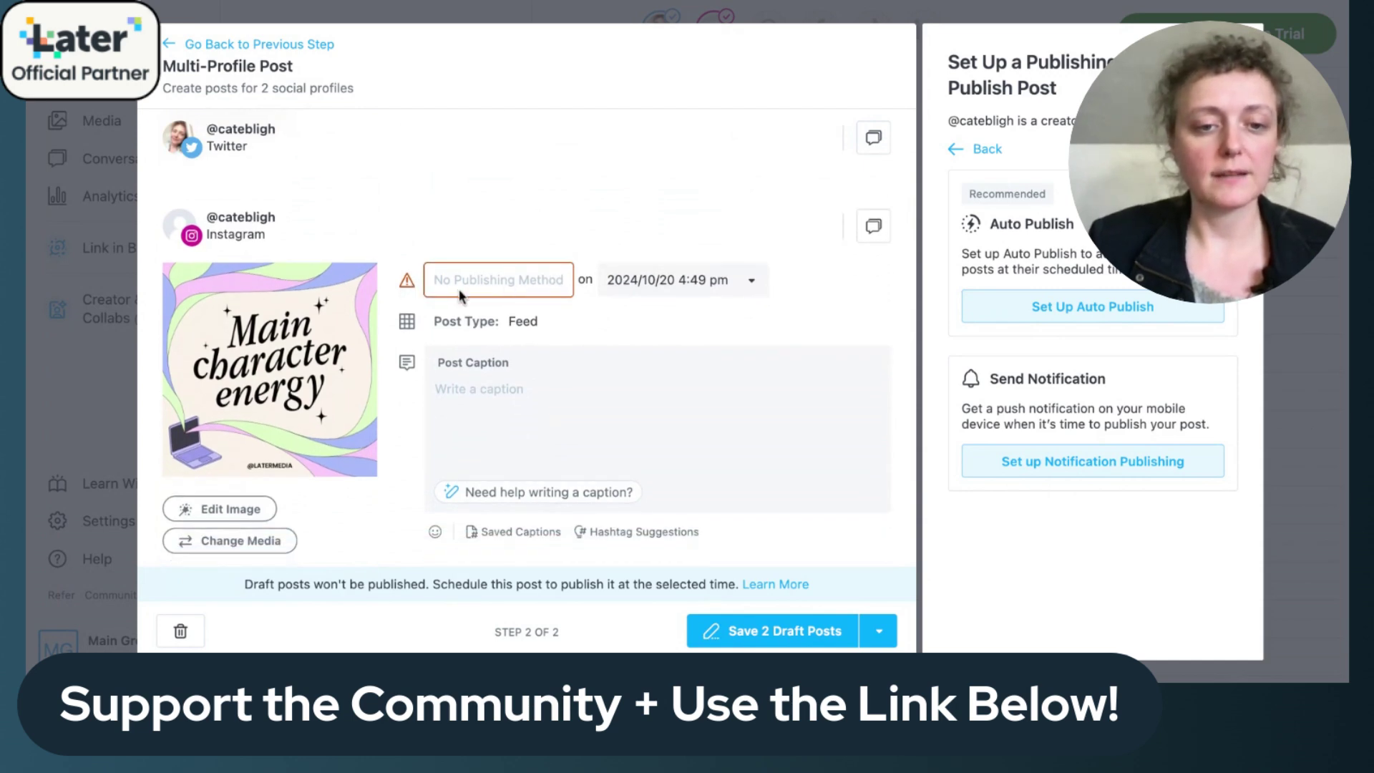
pyautogui.scroll(-1, 459, 292)
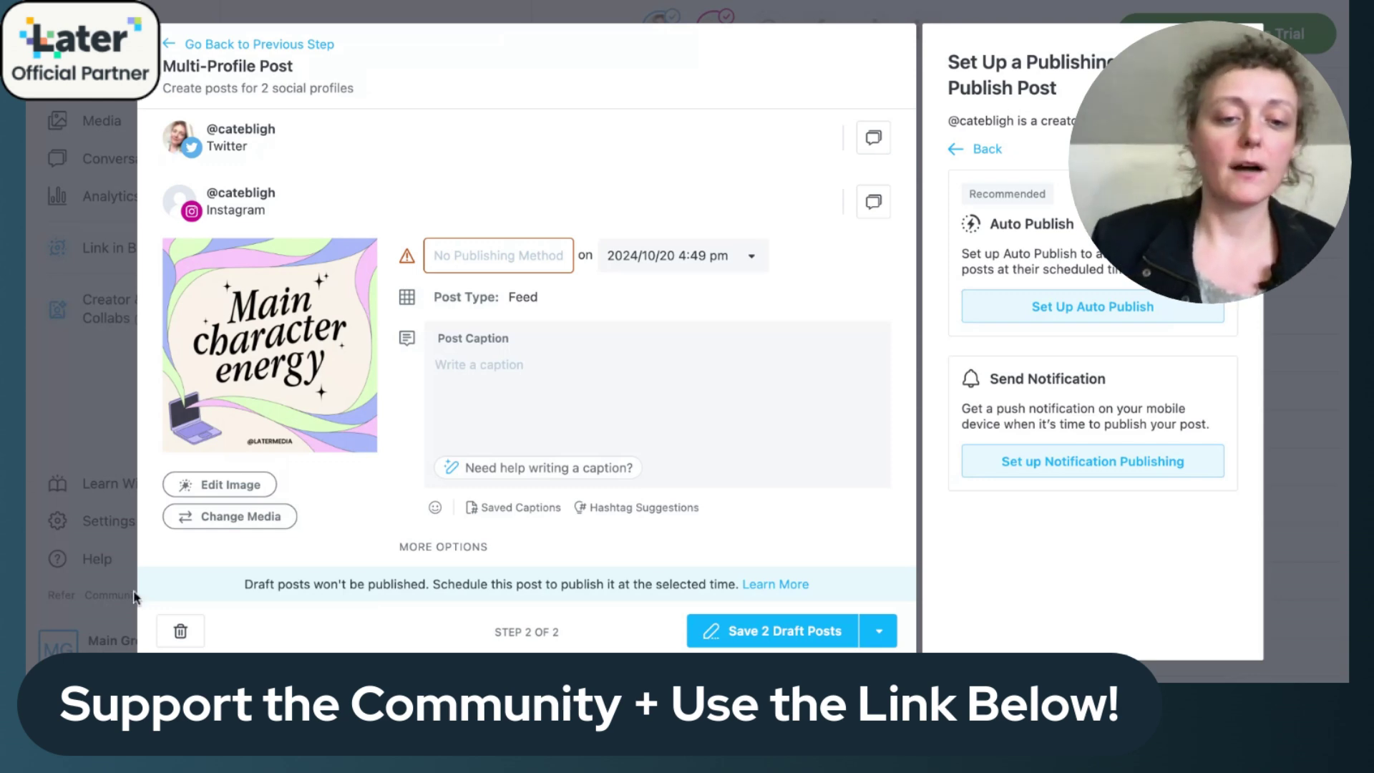
pyautogui.click(180, 631)
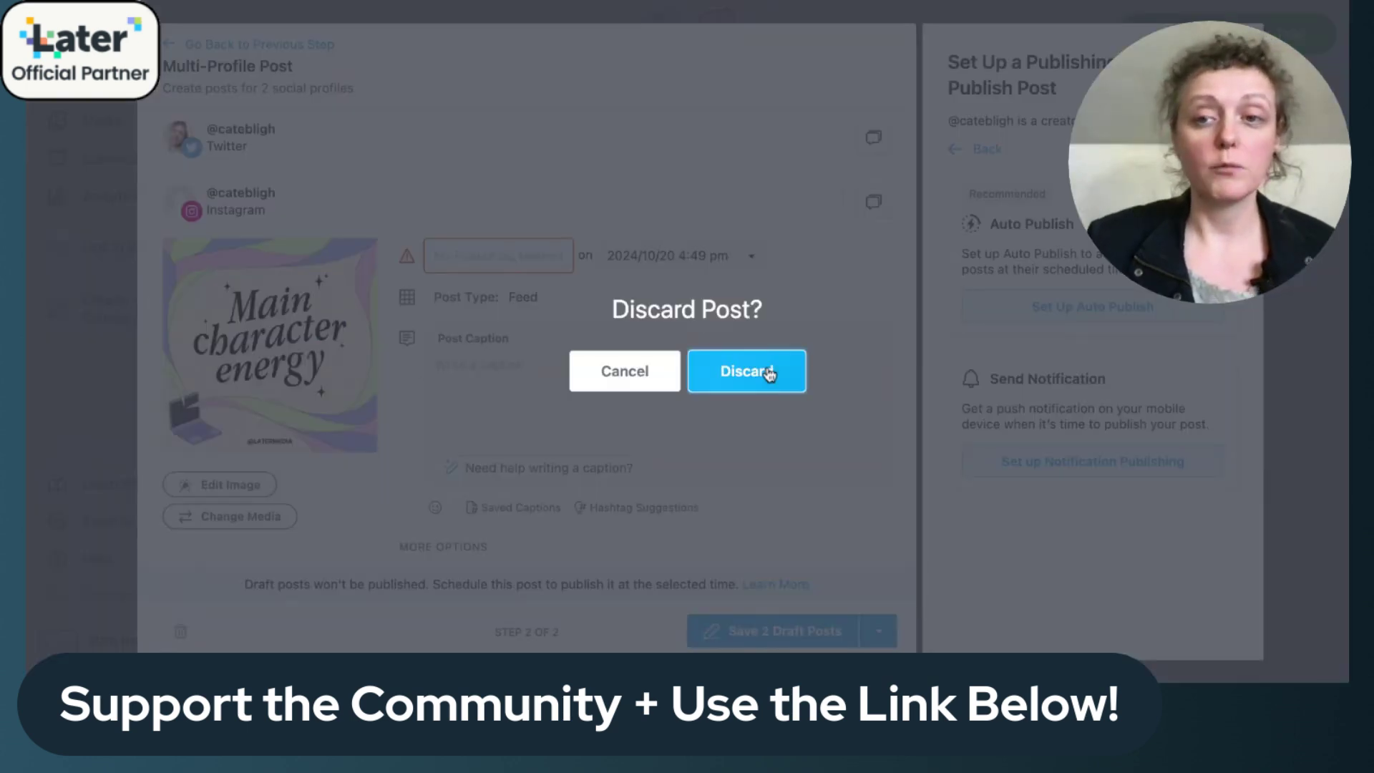
pyautogui.click(764, 371)
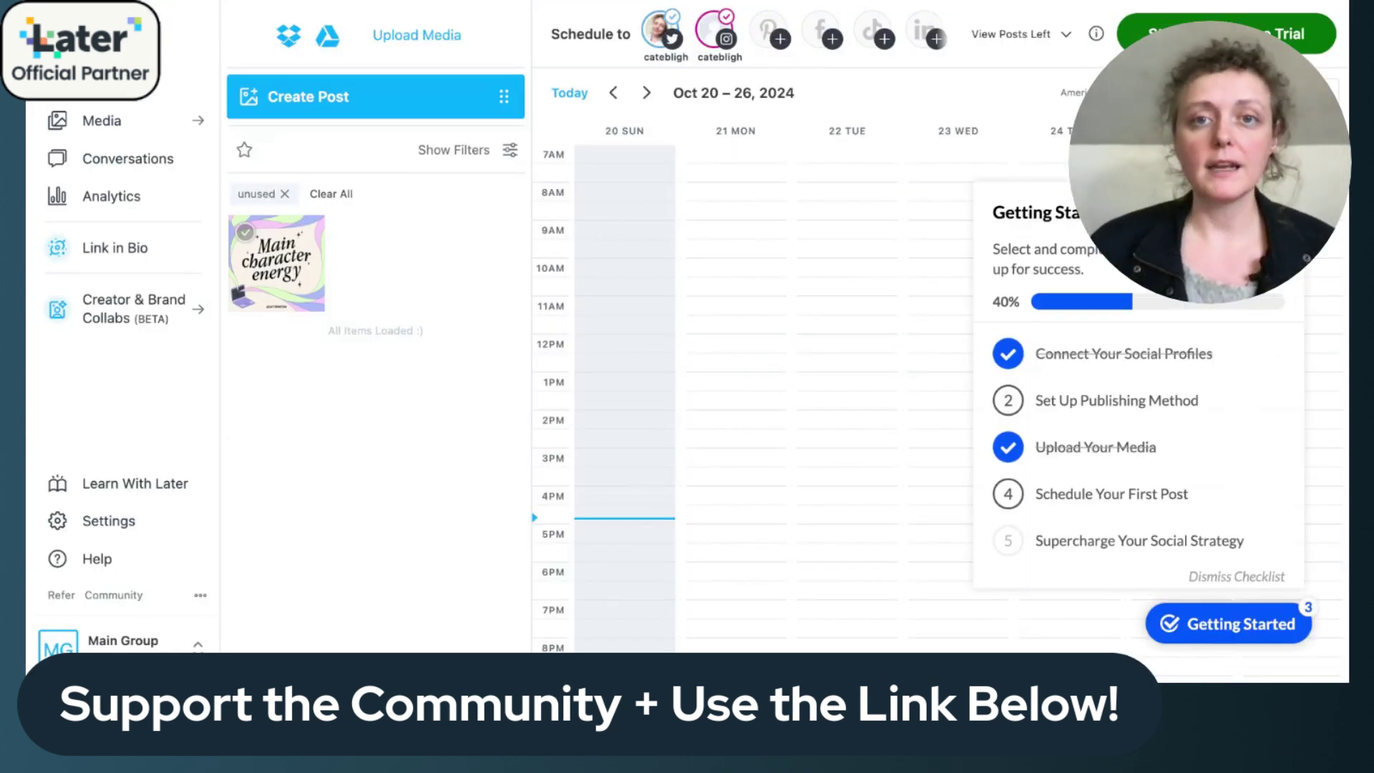